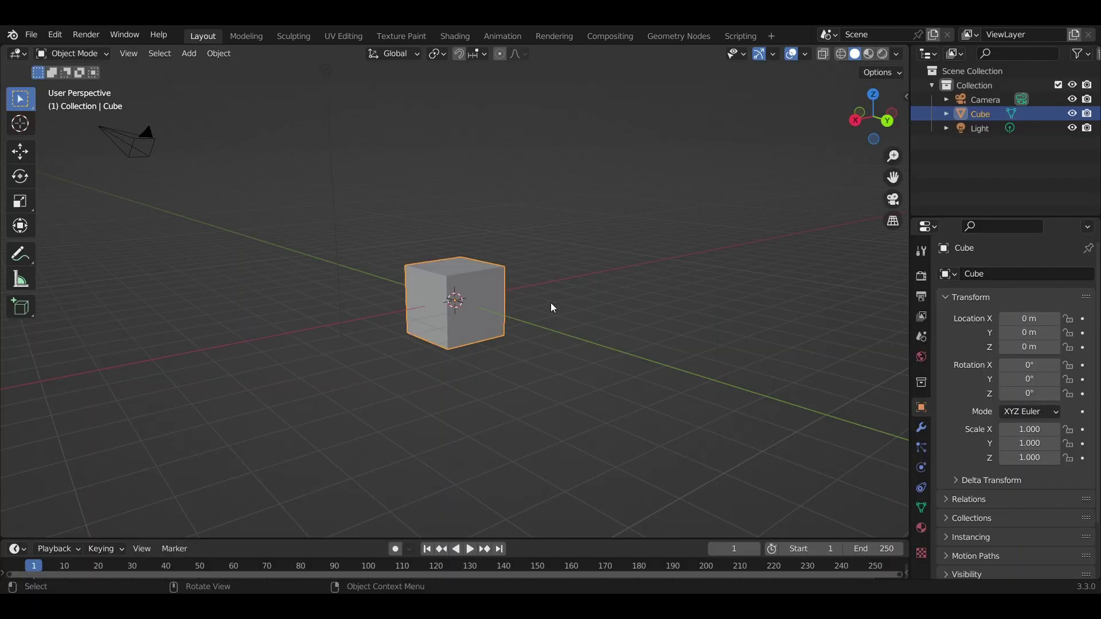
# - Inspect the default scene objects by selecting the light and the camera, viewing the light's data in the outliner, and reselecting the cube
pyautogui.scroll(-2, 559, 274)
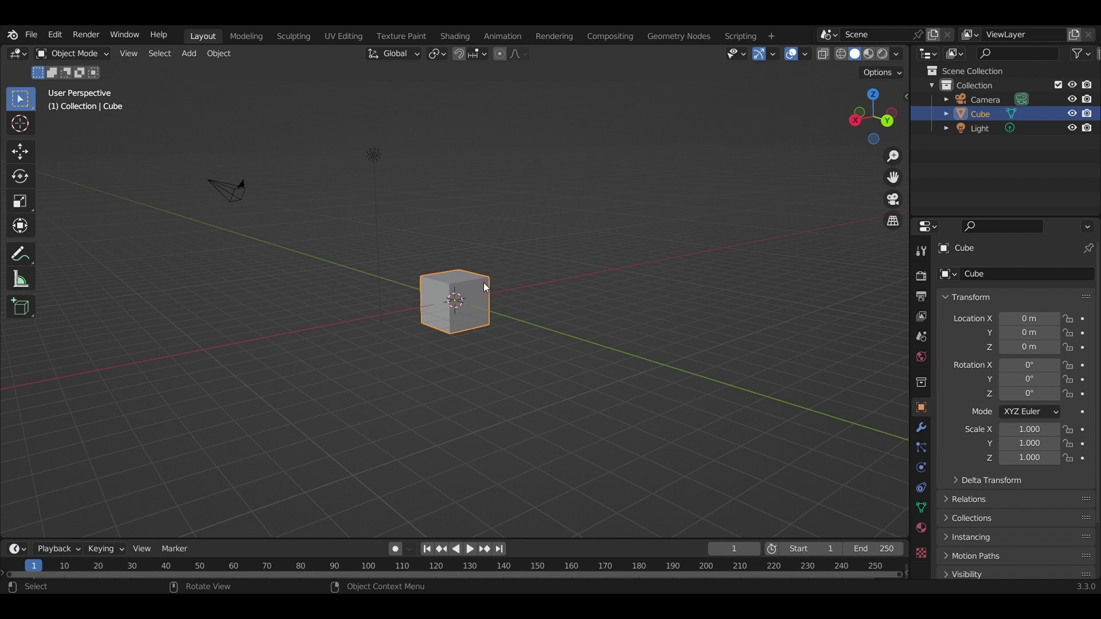
pyautogui.click(374, 157)
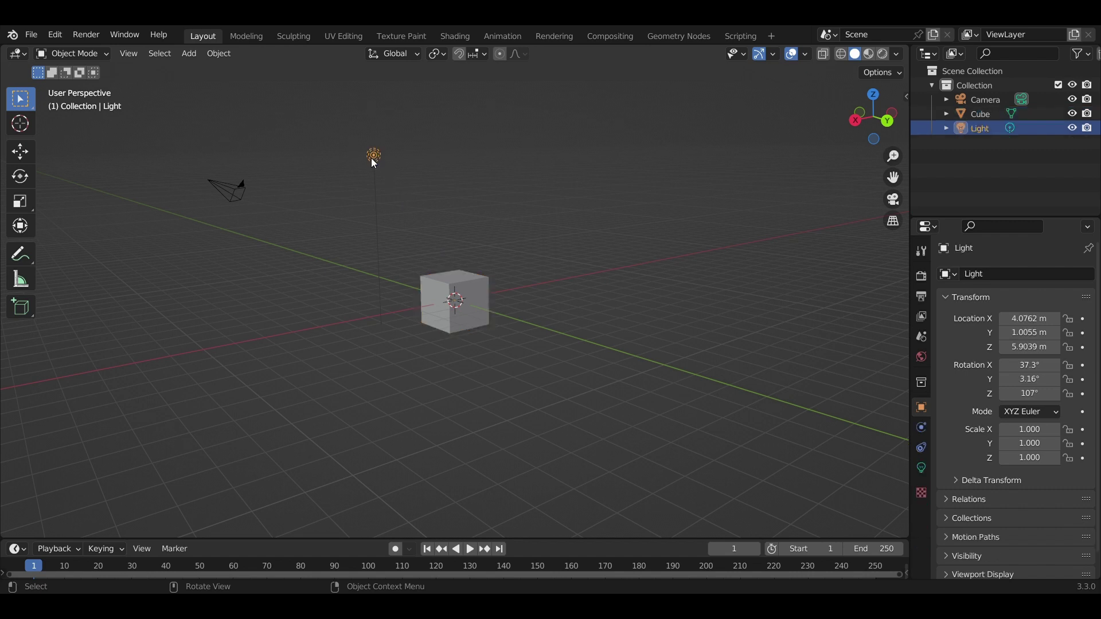
pyautogui.click(234, 190)
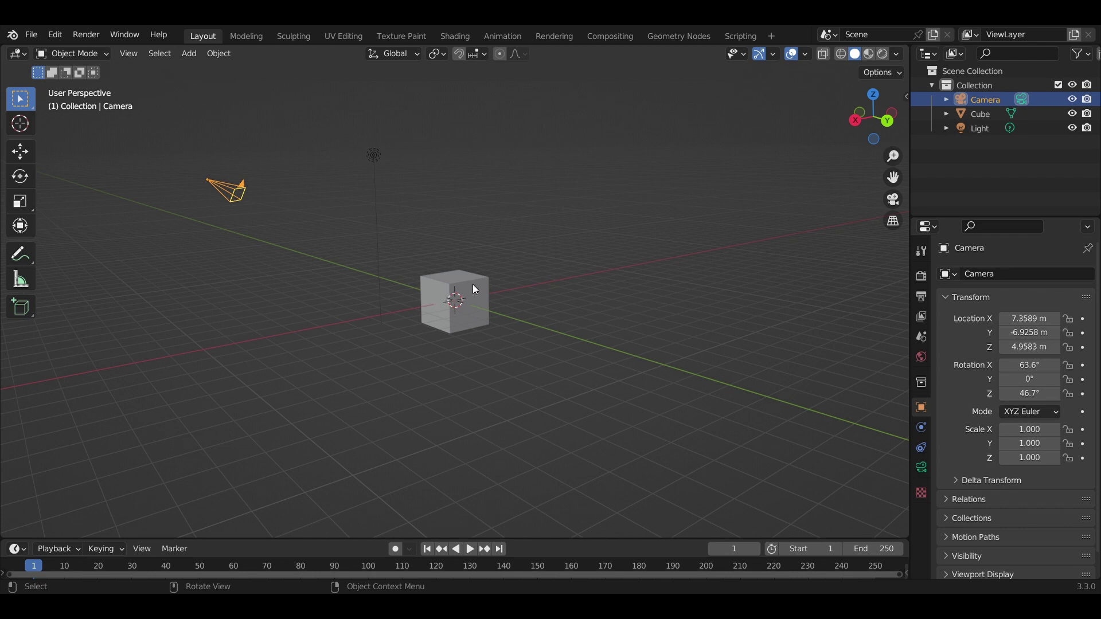
pyautogui.scroll(2, 360, 154)
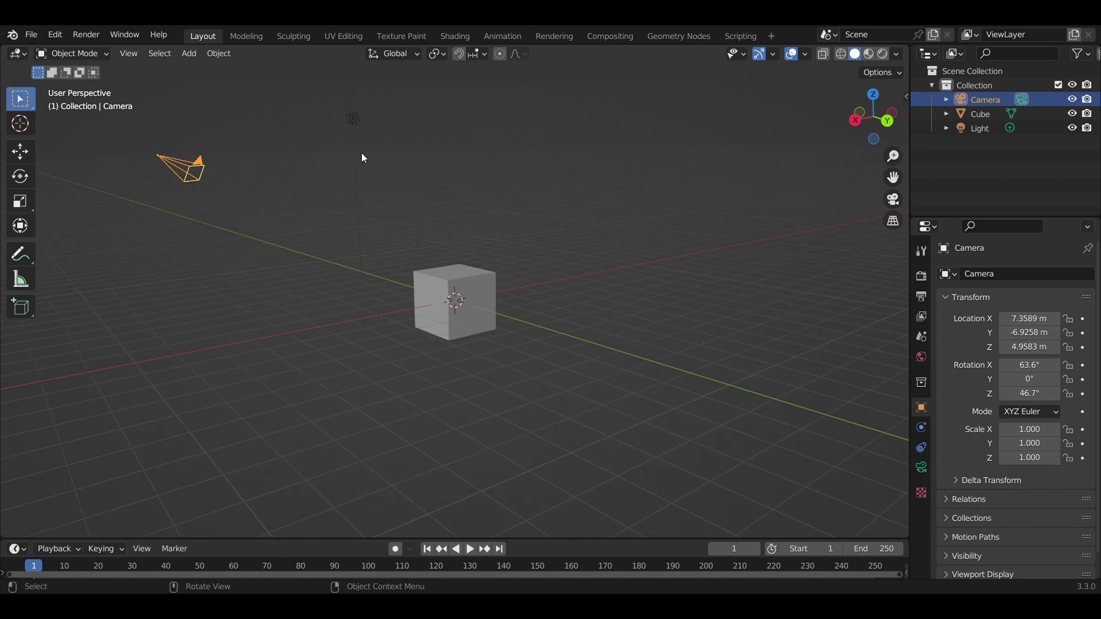
pyautogui.click(354, 120)
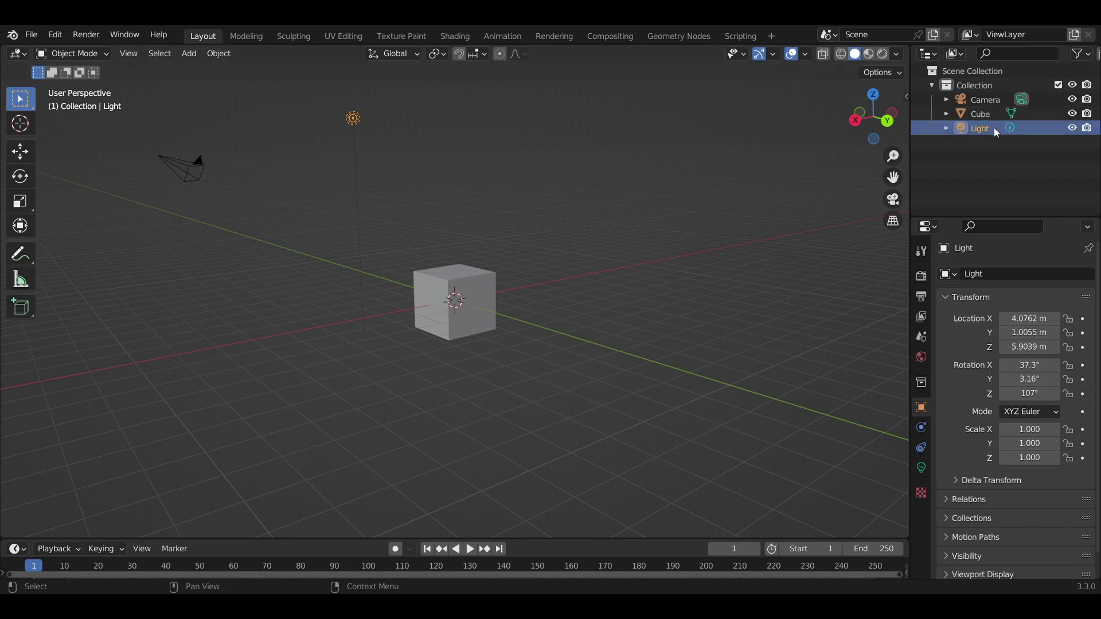
pyautogui.click(946, 129)
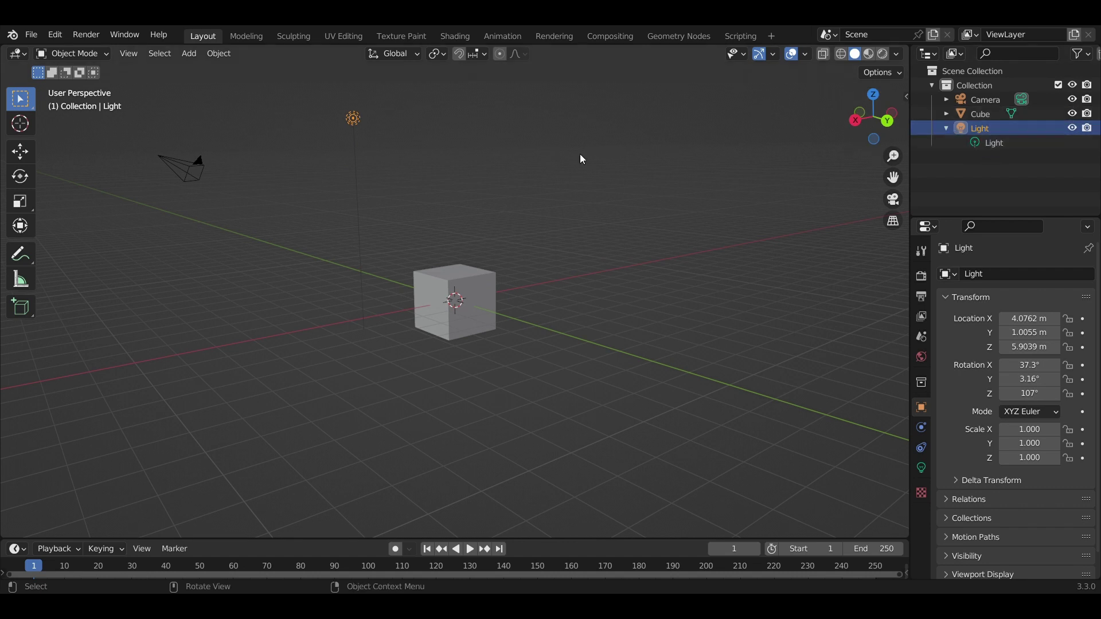
pyautogui.click(947, 128)
pyautogui.click(453, 292)
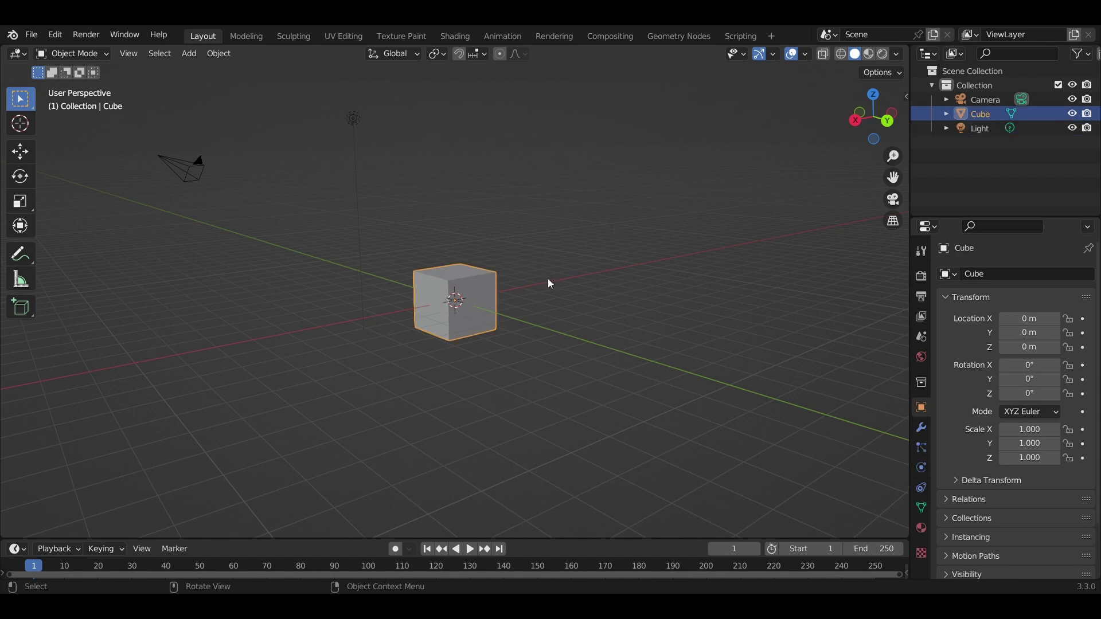
# - Rotate the view around the cube and examine it from the back, right, top and bottom orthographic viewpoints
pyautogui.scroll(2, 578, 280)
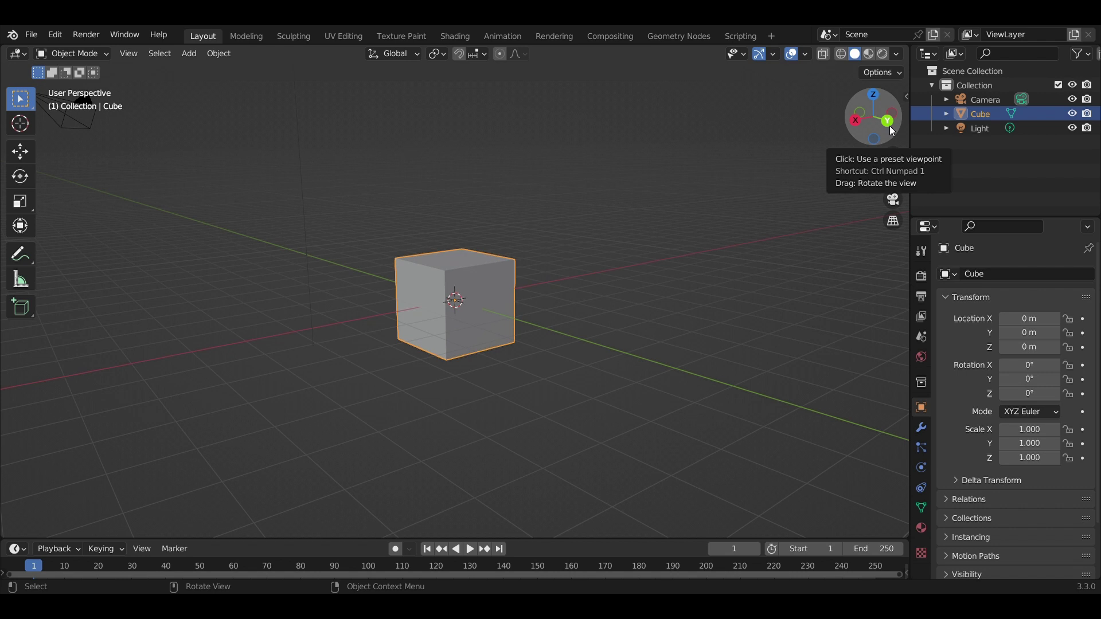
pyautogui.moveTo(892, 131); pyautogui.dragTo(854, 125)
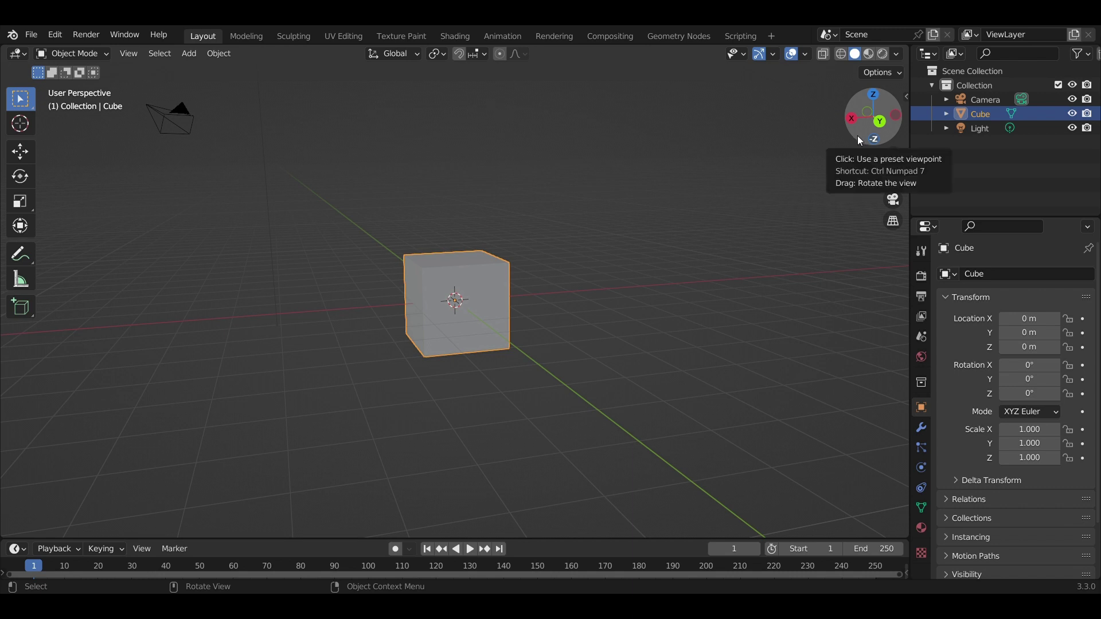
pyautogui.moveTo(859, 138); pyautogui.dragTo(910, 140)
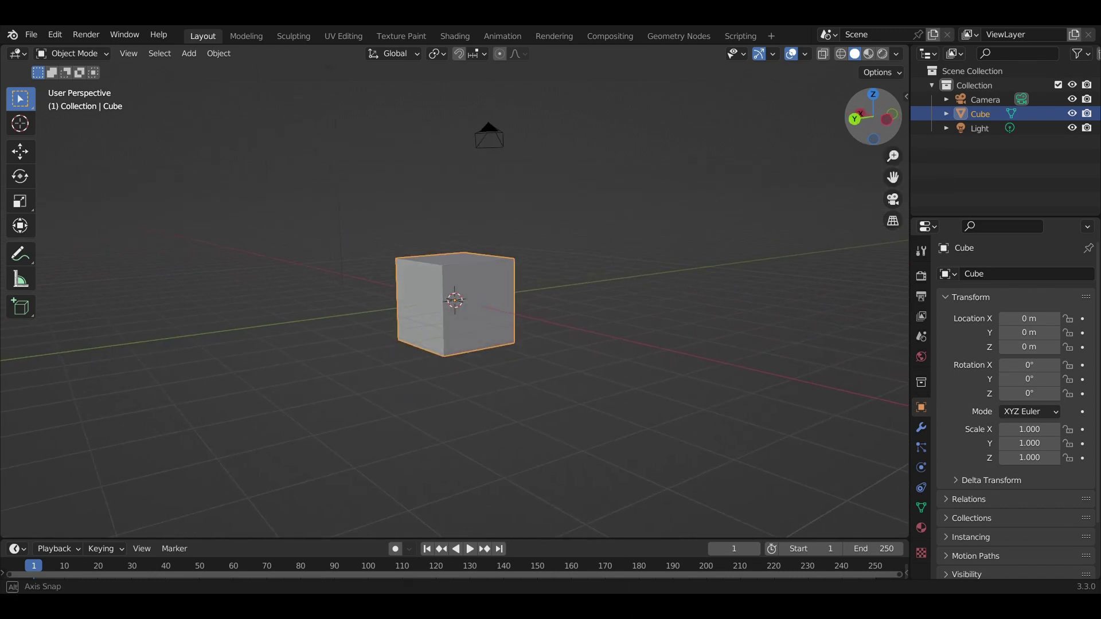
pyautogui.click(857, 121)
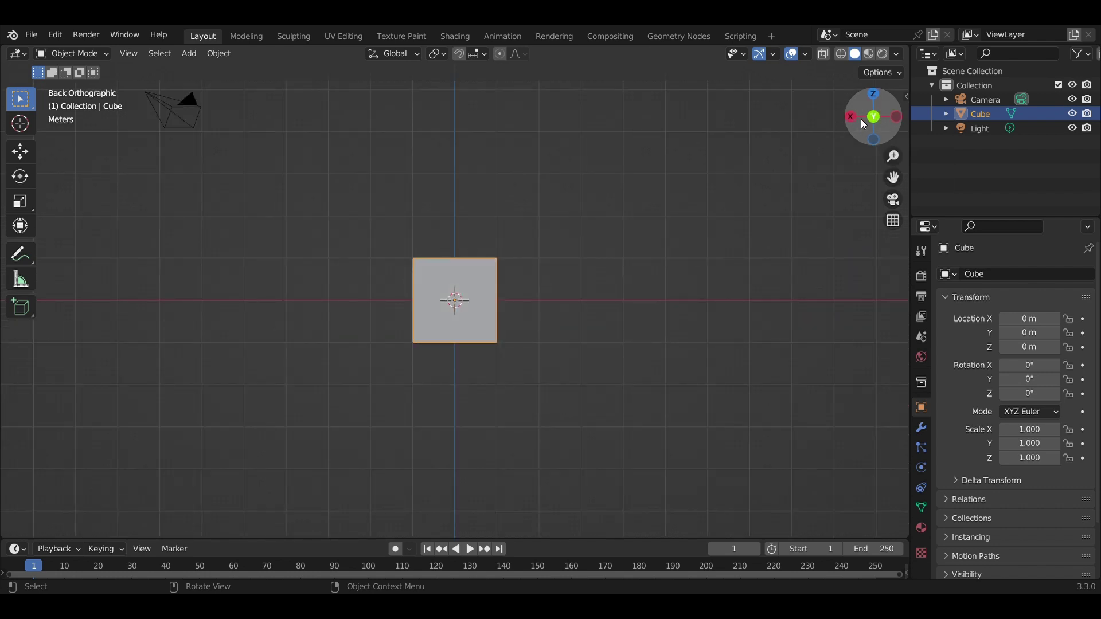
pyautogui.click(850, 120)
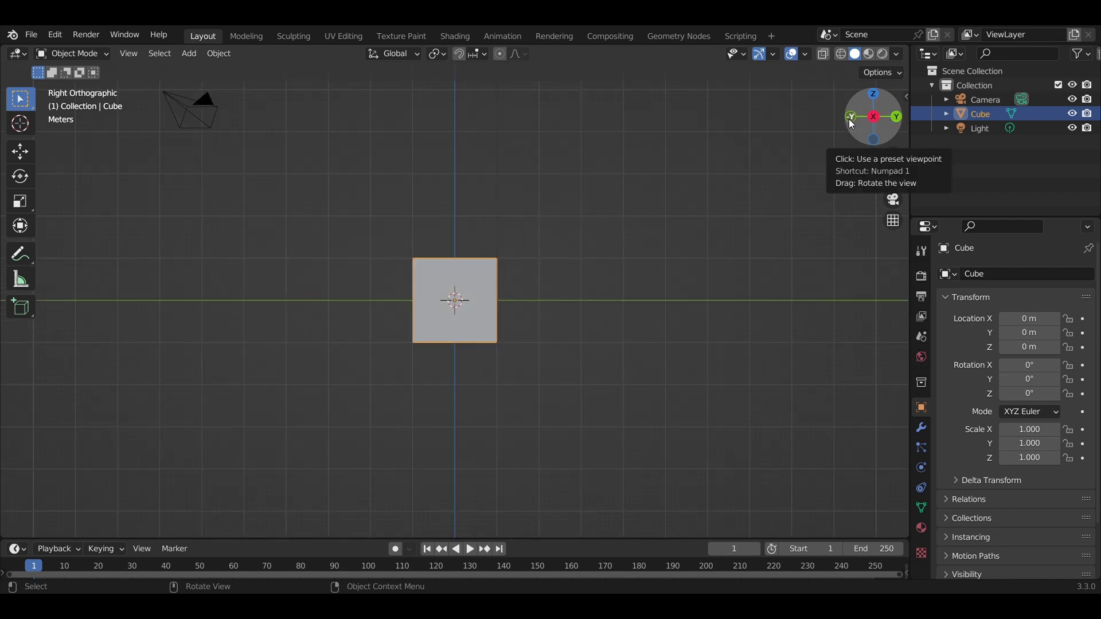
pyautogui.click(875, 95)
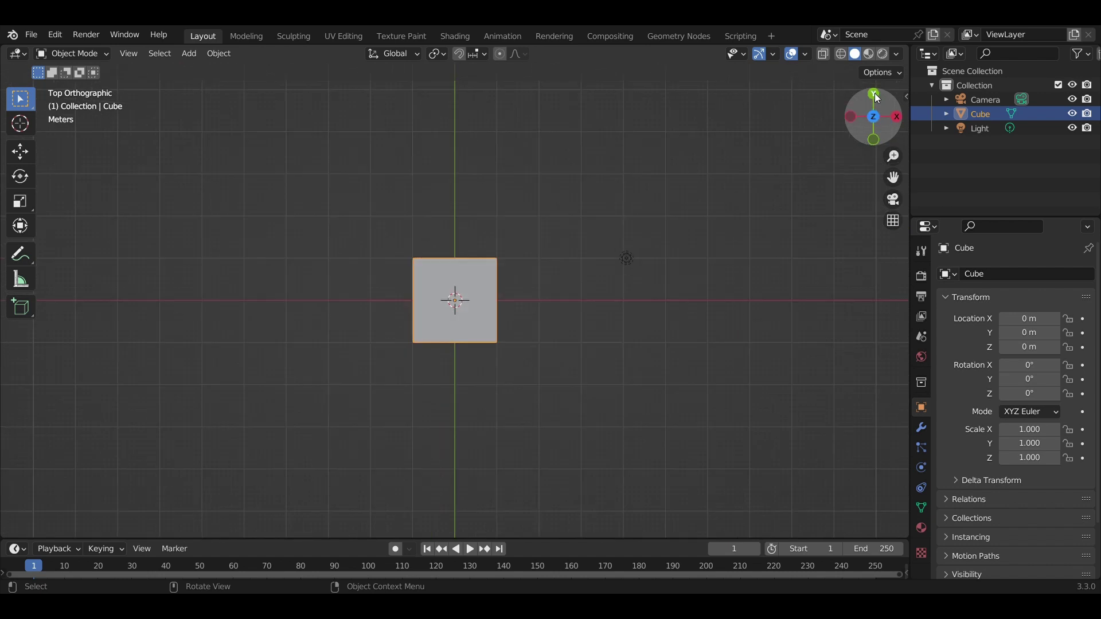
pyautogui.click(874, 117)
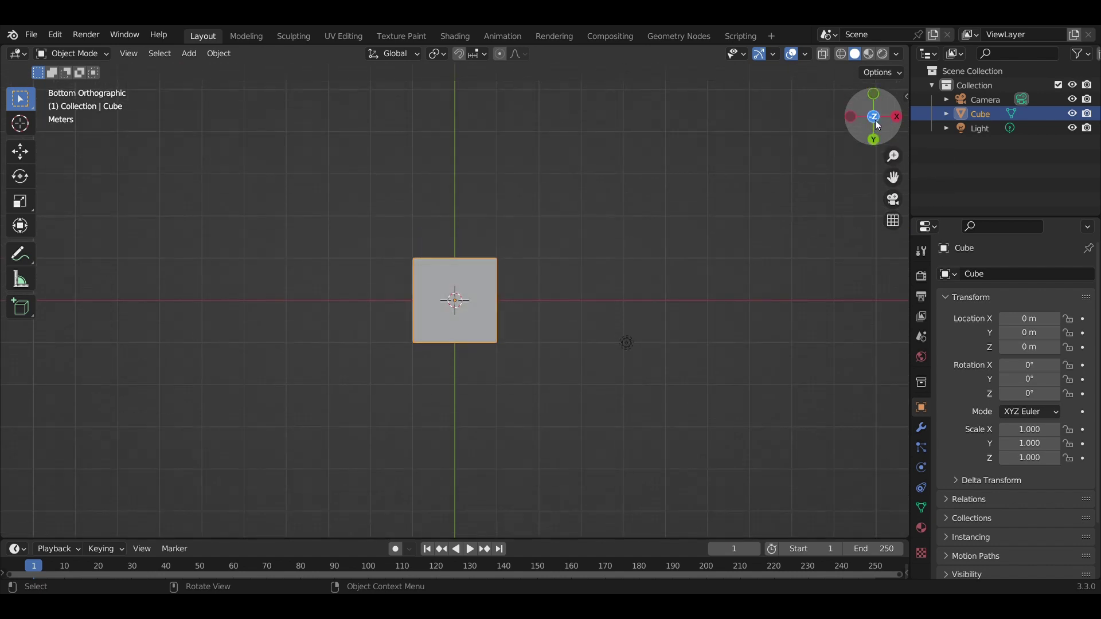
pyautogui.click(872, 121)
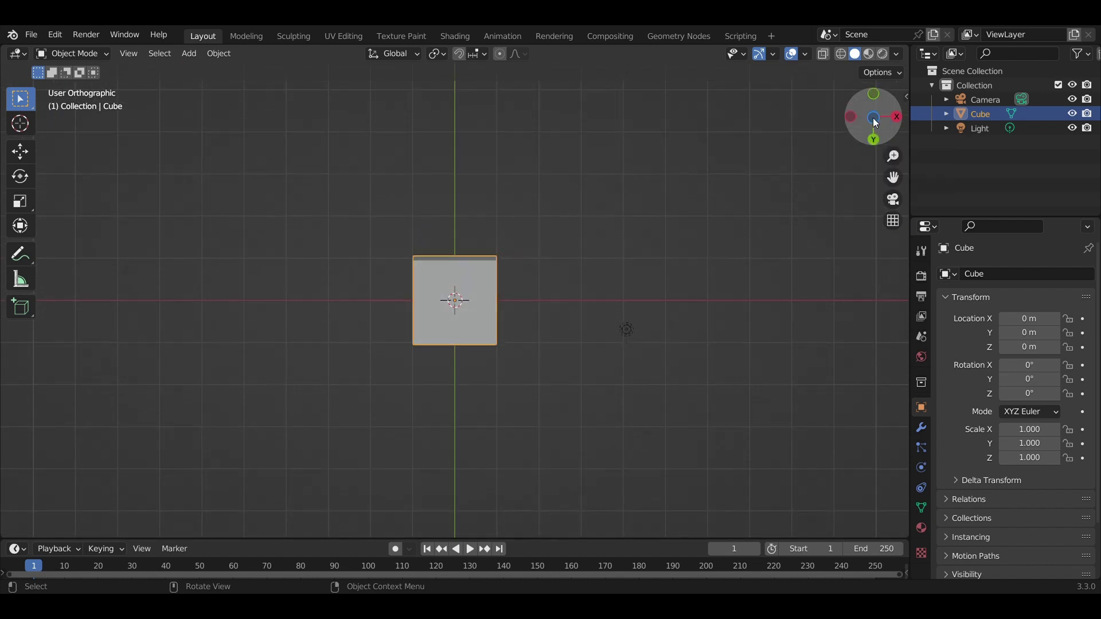
# - Orbit, pan and zoom around the cube in perspective, finishing with a close view from above one corner
pyautogui.moveTo(621, 199); pyautogui.dragTo(643, 394, button='middle')
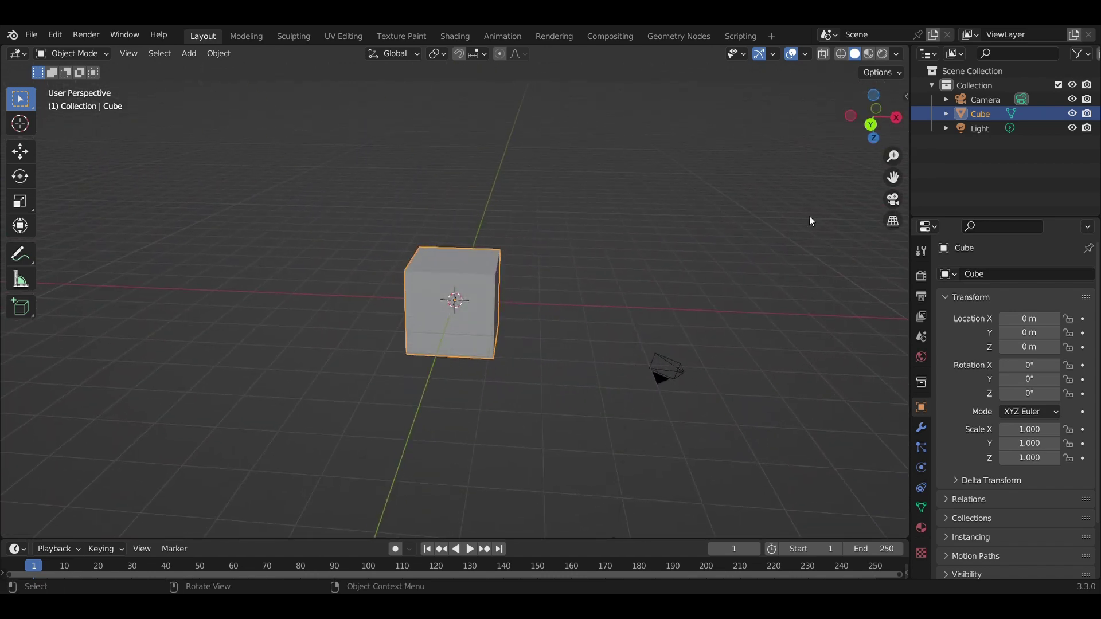
pyautogui.scroll(-2, 654, 395)
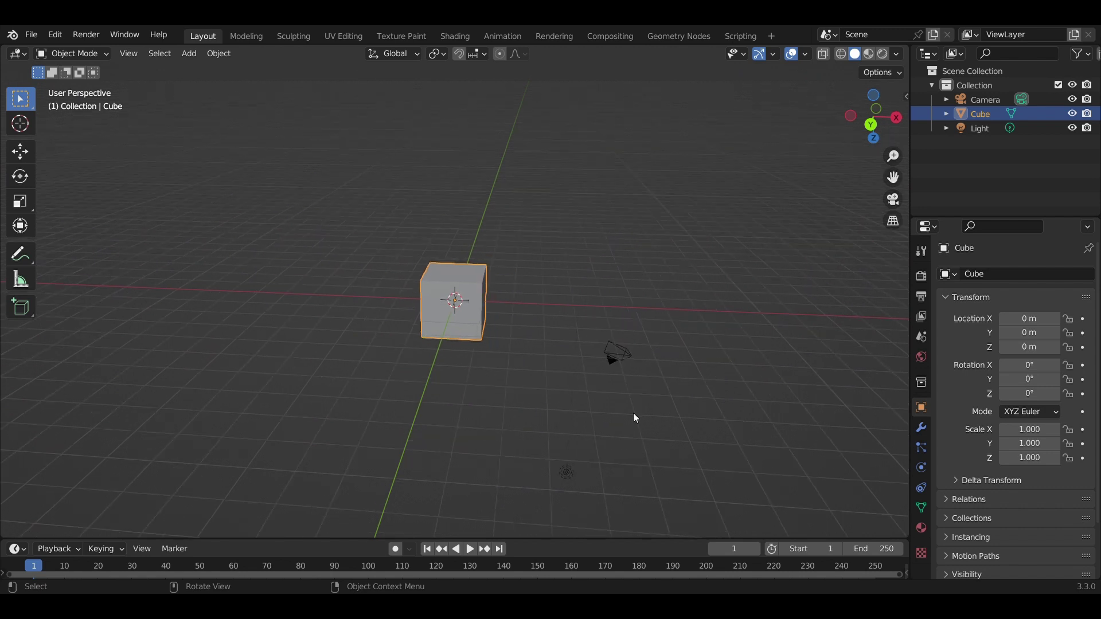
pyautogui.click(876, 97)
pyautogui.moveTo(713, 337); pyautogui.dragTo(694, 236, button='middle')
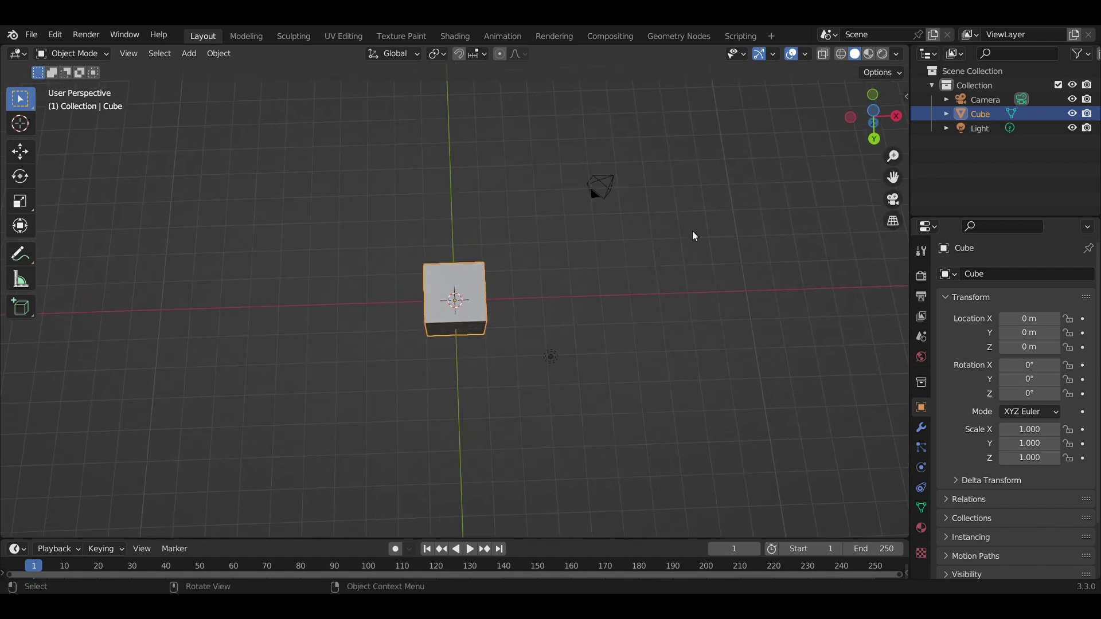
pyautogui.click(875, 126)
pyautogui.moveTo(680, 318); pyautogui.dragTo(432, 184, button='middle')
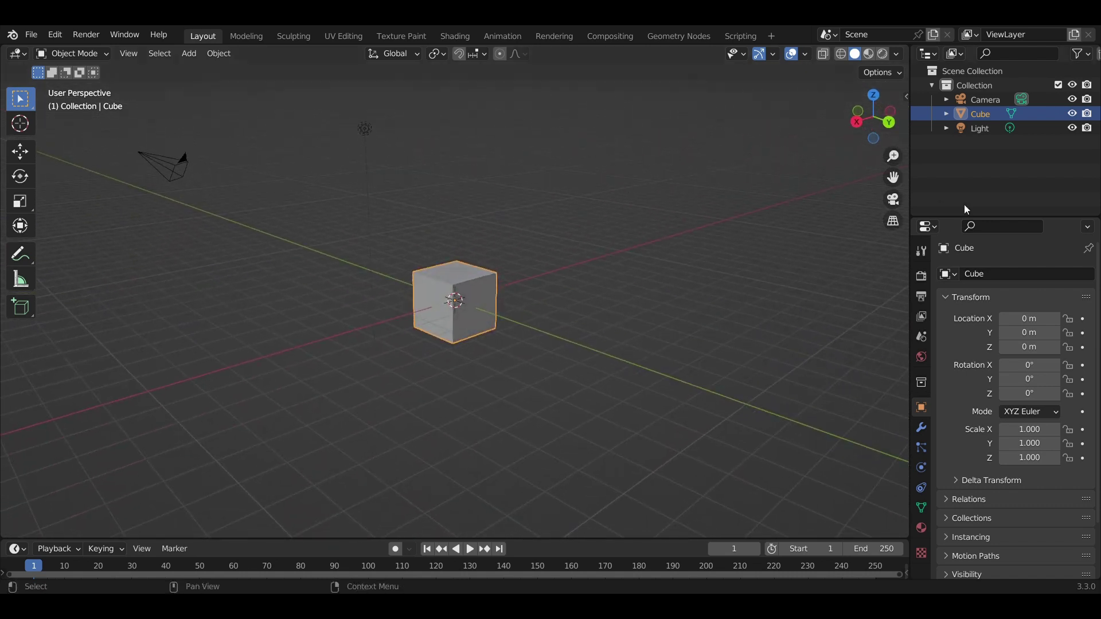
pyautogui.moveTo(702, 324)
pyautogui.keyDown('shift'); pyautogui.mouseDown(button='middle')
pyautogui.moveTo(758, 319)
pyautogui.moveTo(714, 339)
pyautogui.mouseUp(button='middle'); pyautogui.keyUp('shift')
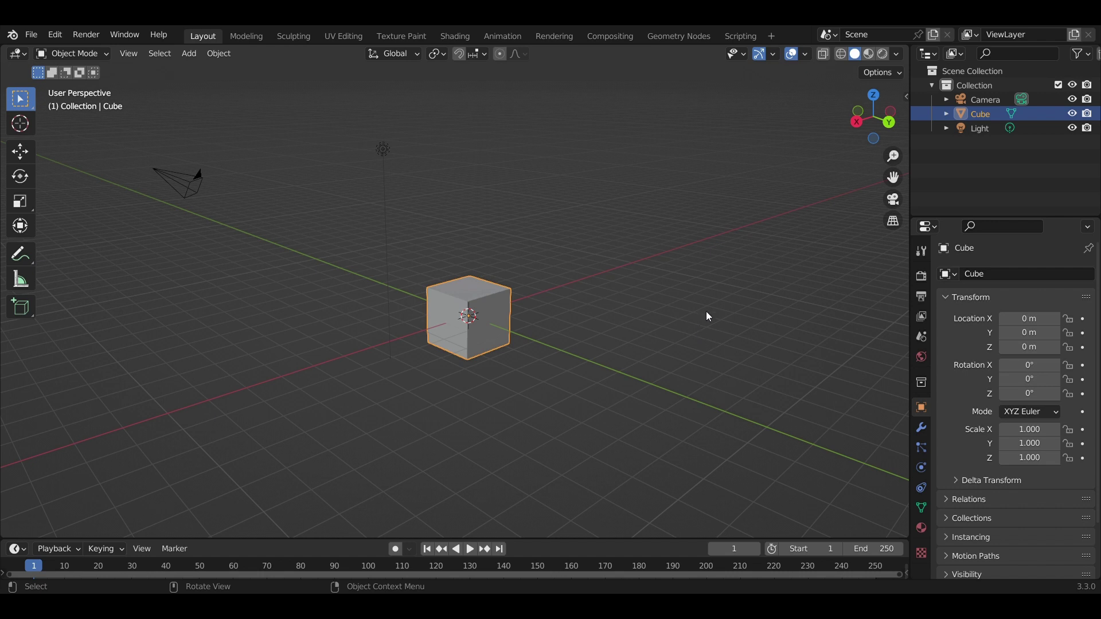
pyautogui.scroll(3, 534, 312)
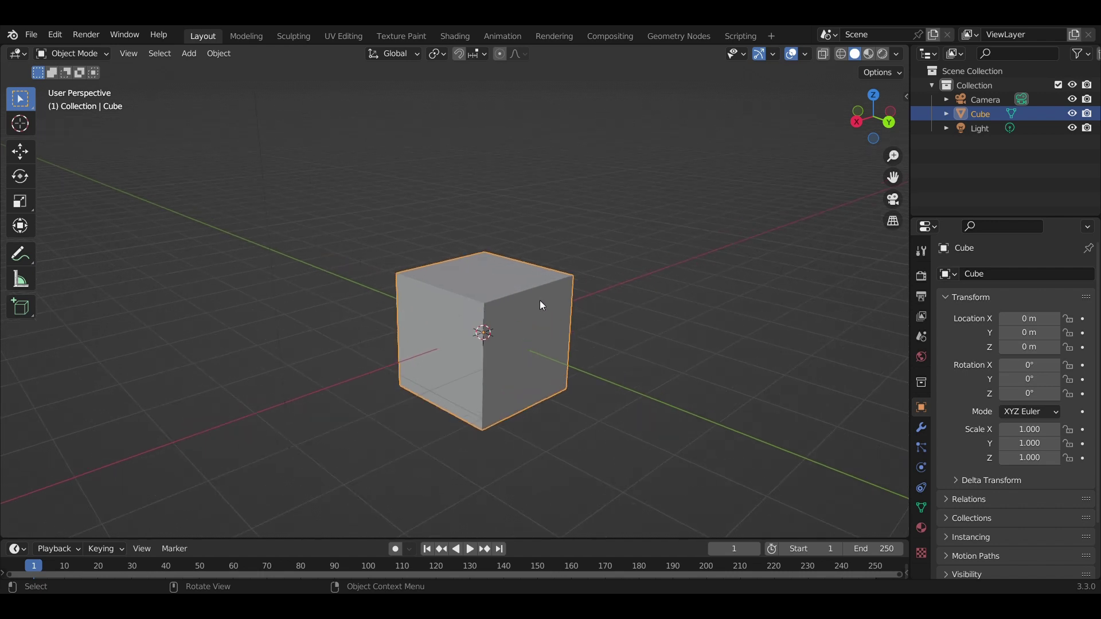
pyautogui.moveTo(602, 282)
pyautogui.mouseDown(button='middle')
pyautogui.moveTo(566, 247)
pyautogui.moveTo(582, 285)
pyautogui.mouseUp(button='middle')
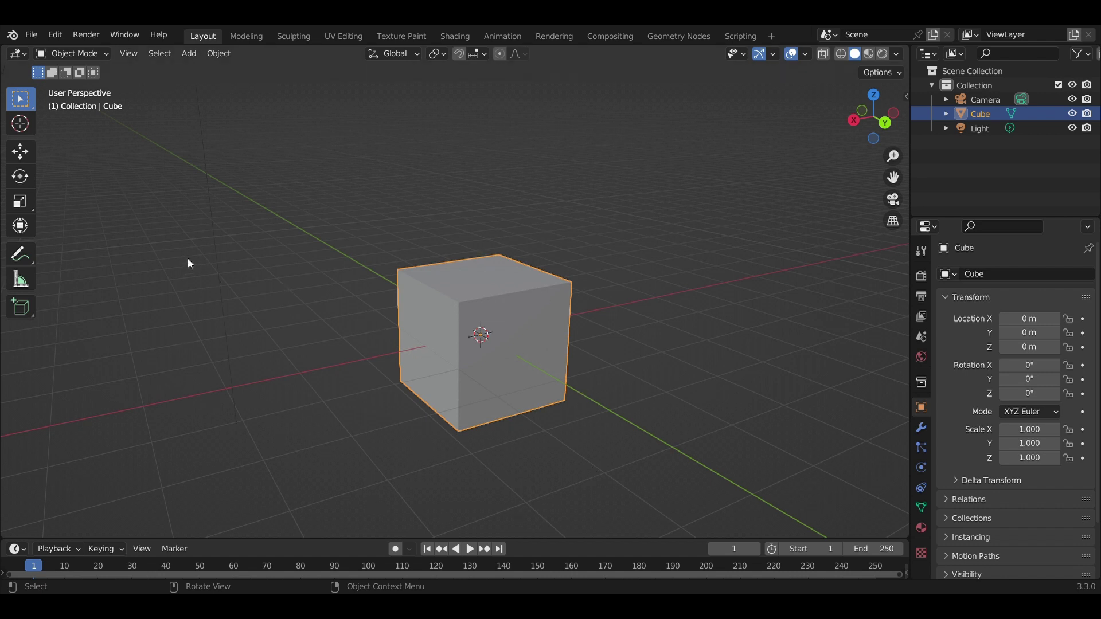
pyautogui.moveTo(264, 201); pyautogui.dragTo(321, 187, button='middle')
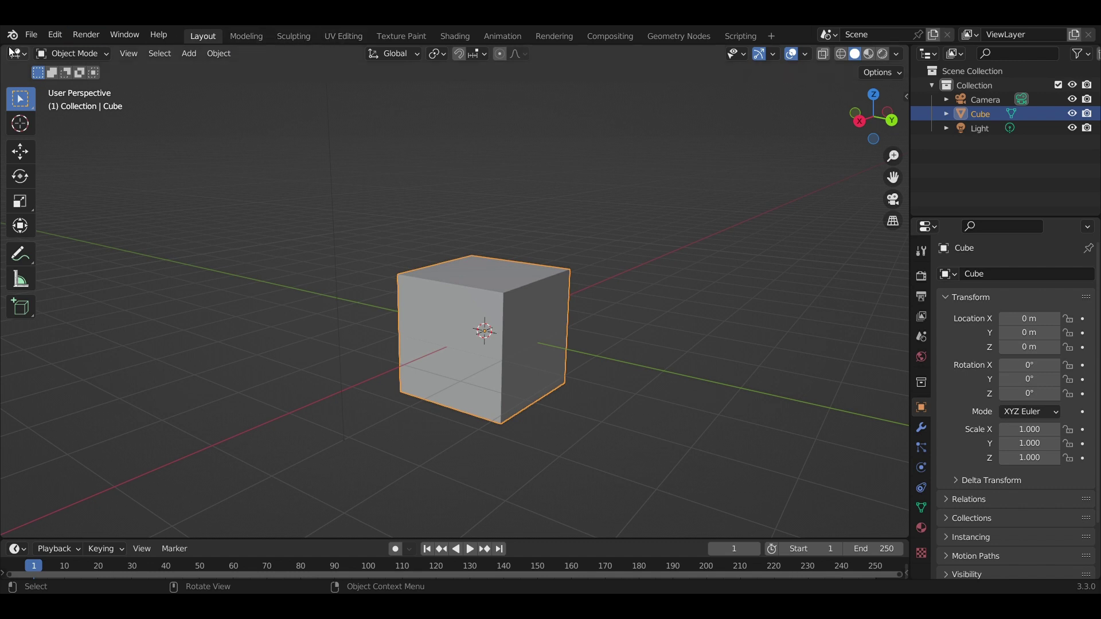
# - Examine the Modeling workspace and its editing tools, followed by the Sculpting, UV Editing and Texture Paint workspaces
pyautogui.click(248, 39)
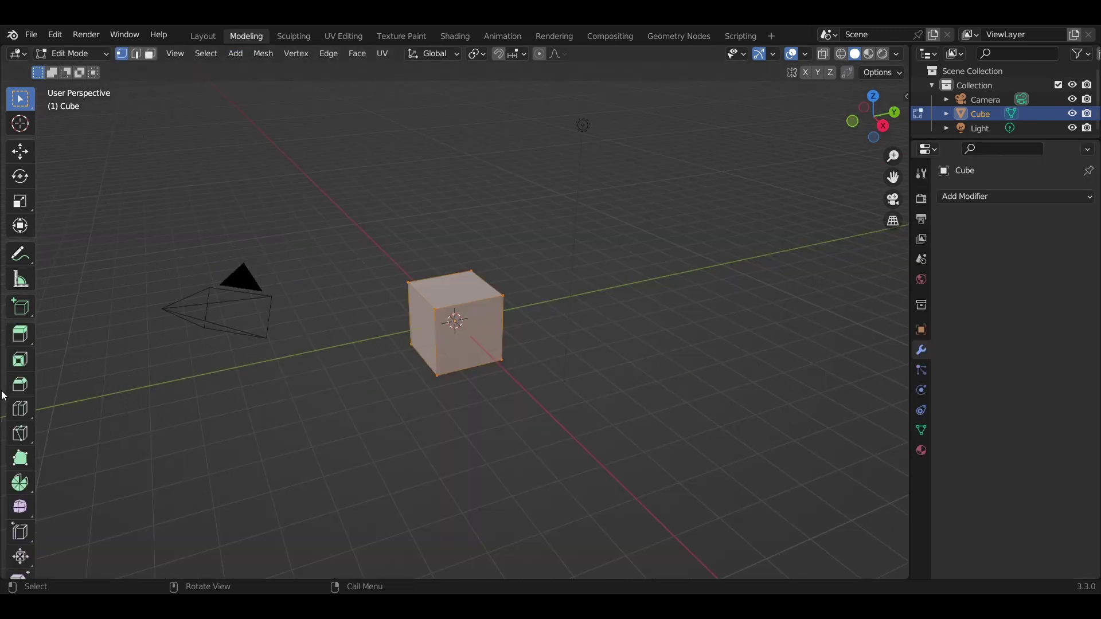
pyautogui.scroll(-2, 17, 419)
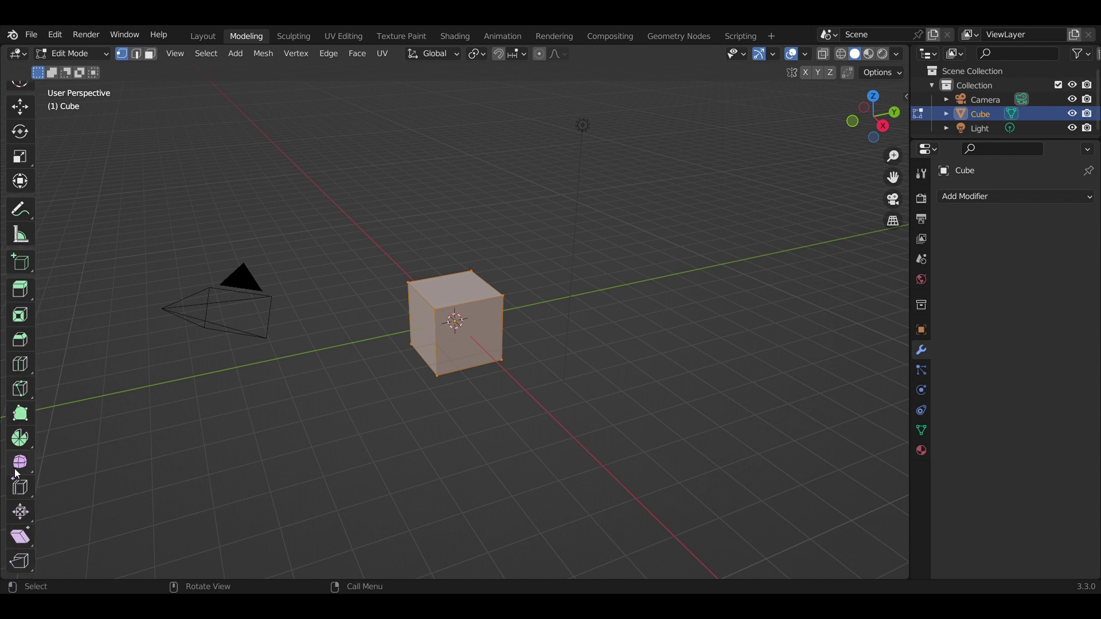
pyautogui.scroll(2, 18, 415)
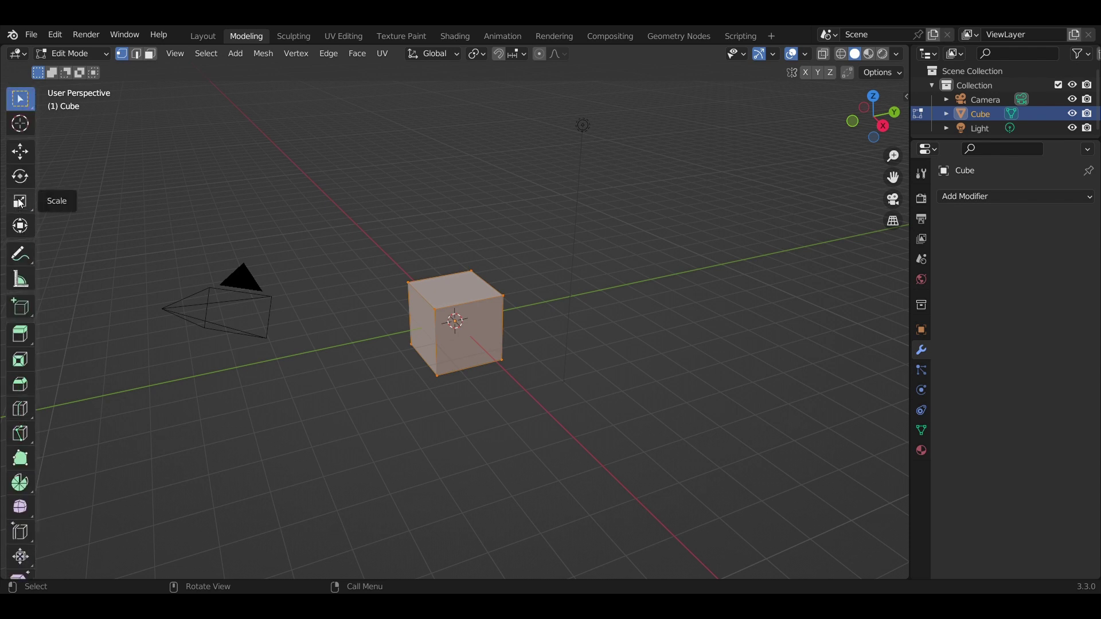
pyautogui.click(304, 39)
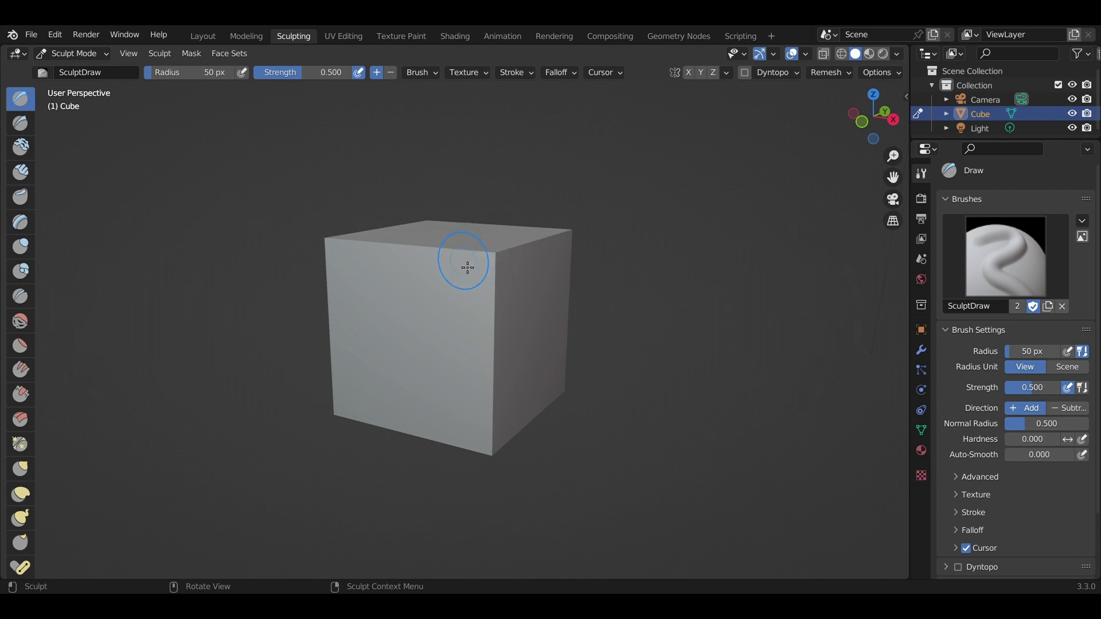
pyautogui.click(344, 39)
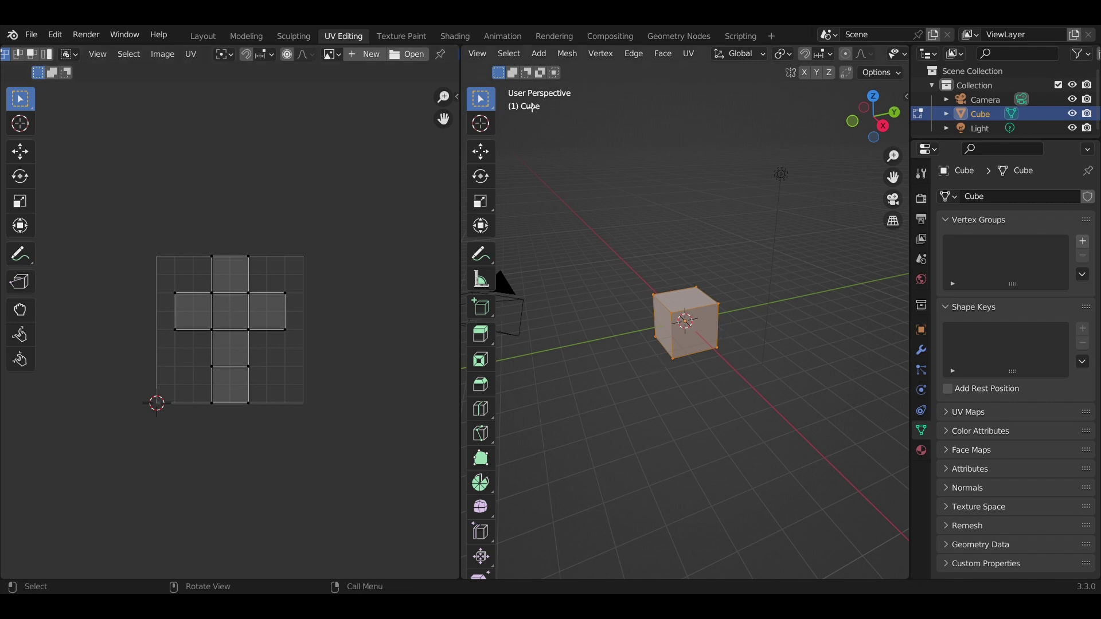
pyautogui.click(415, 38)
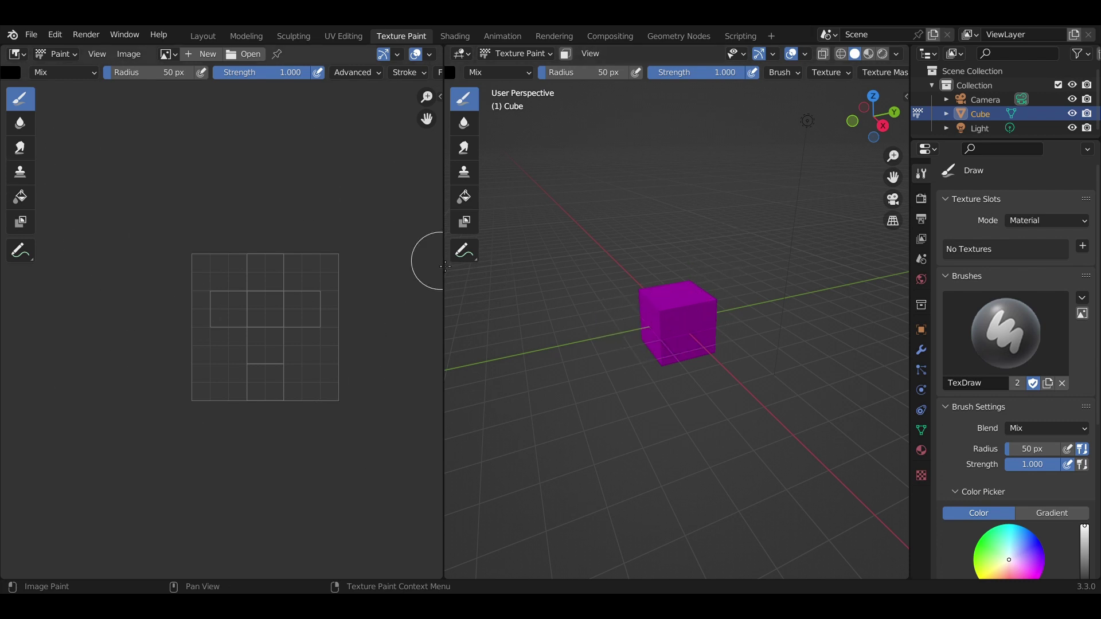
# - Look through the Shading, Animation, Rendering, Compositing and Geometry Nodes workspaces and return to the Layout workspace
pyautogui.click(457, 37)
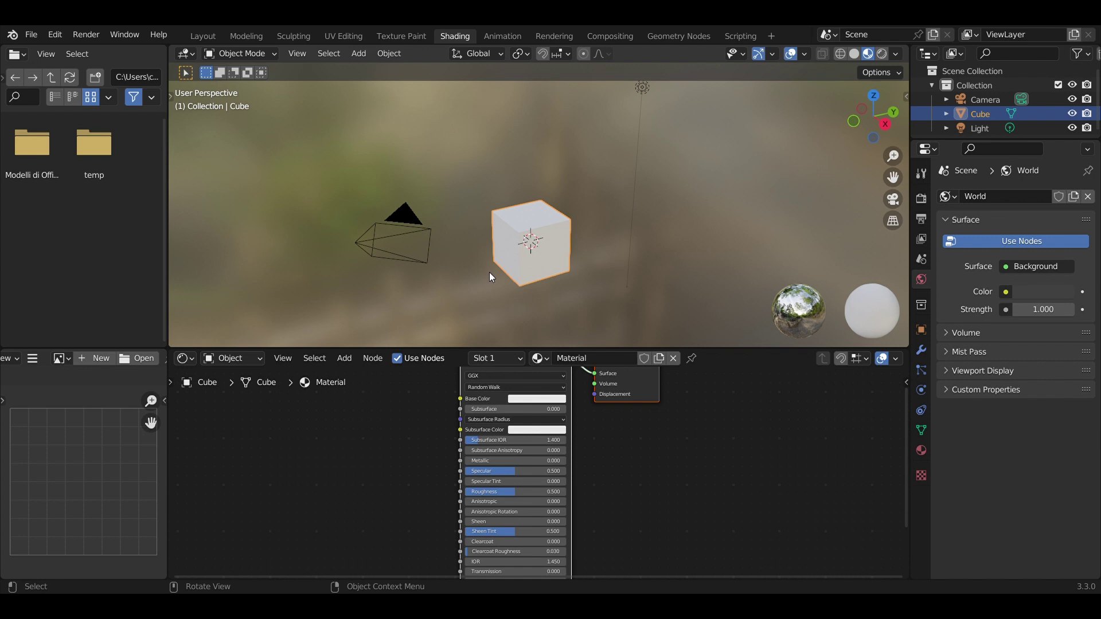
pyautogui.click(514, 35)
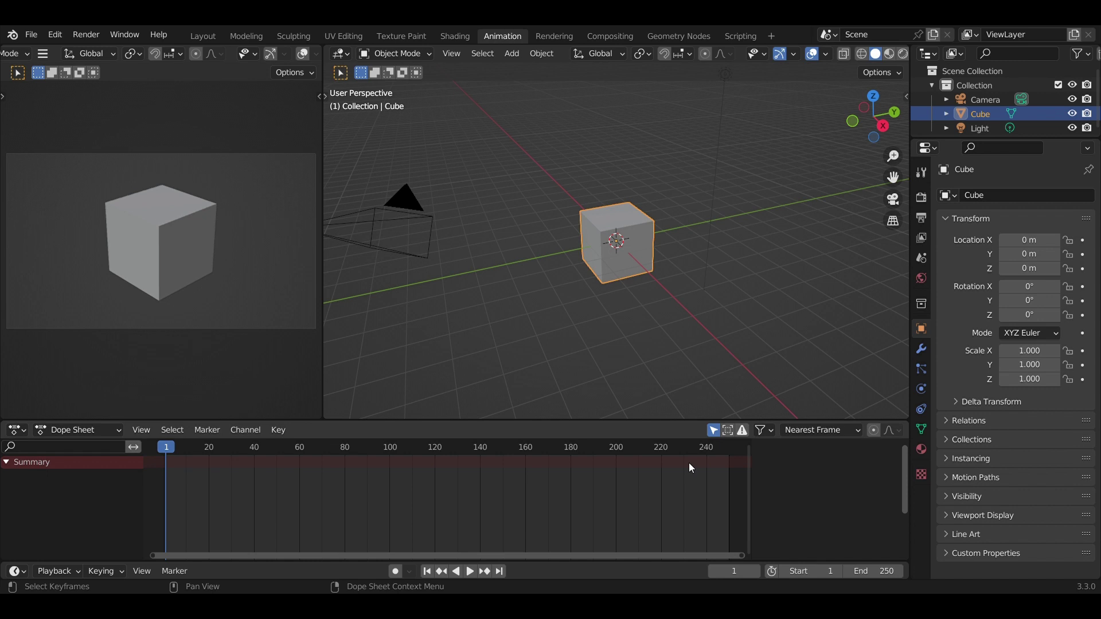
pyautogui.click(548, 37)
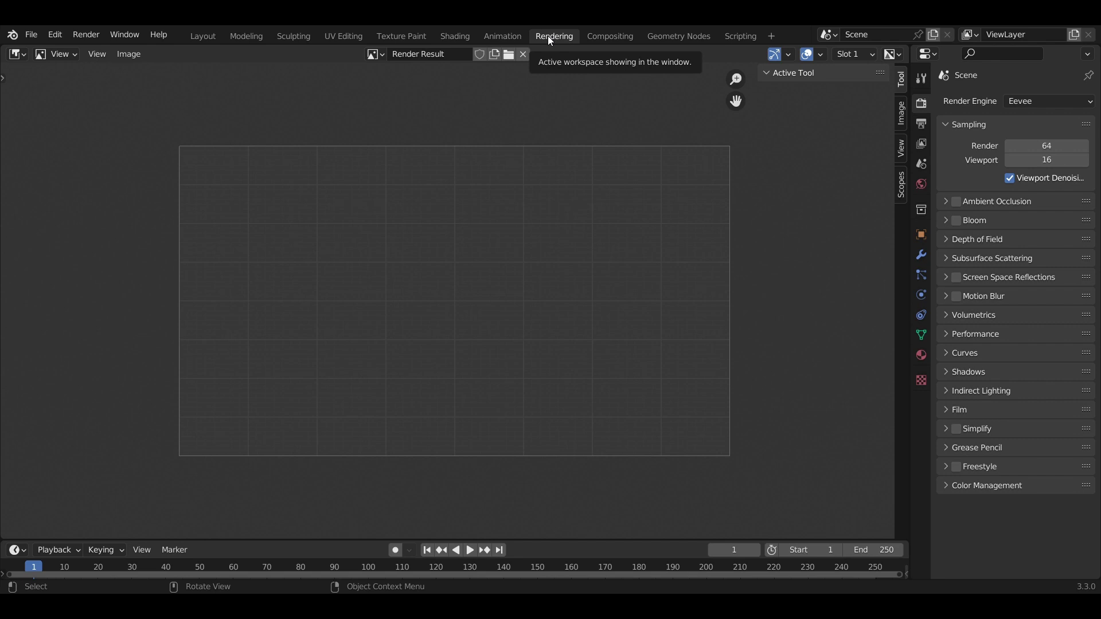
pyautogui.click(595, 41)
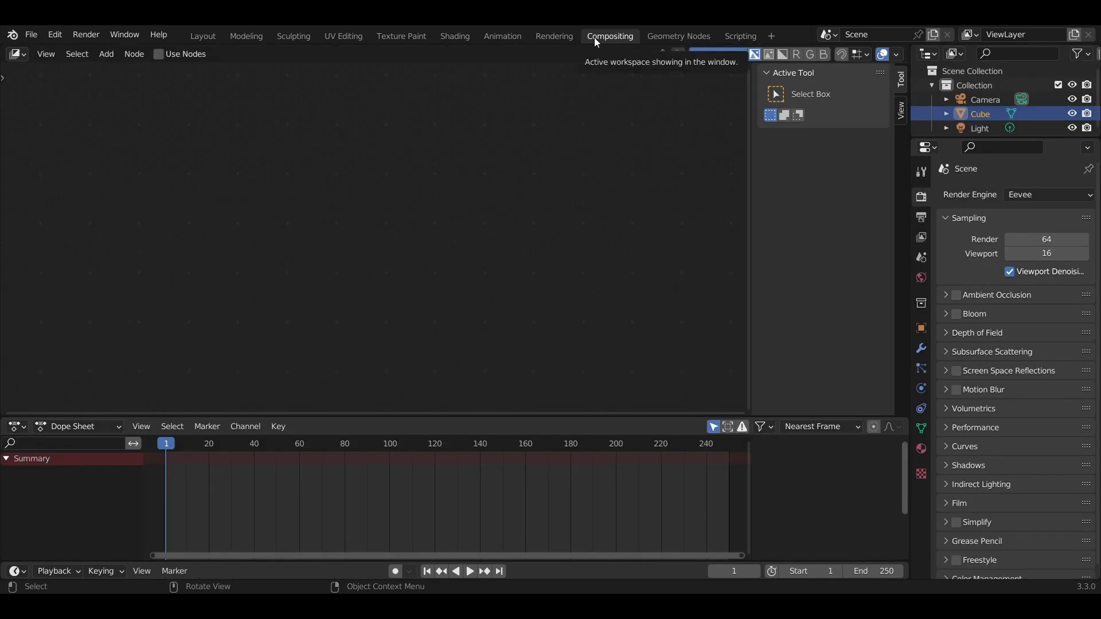
pyautogui.click(691, 36)
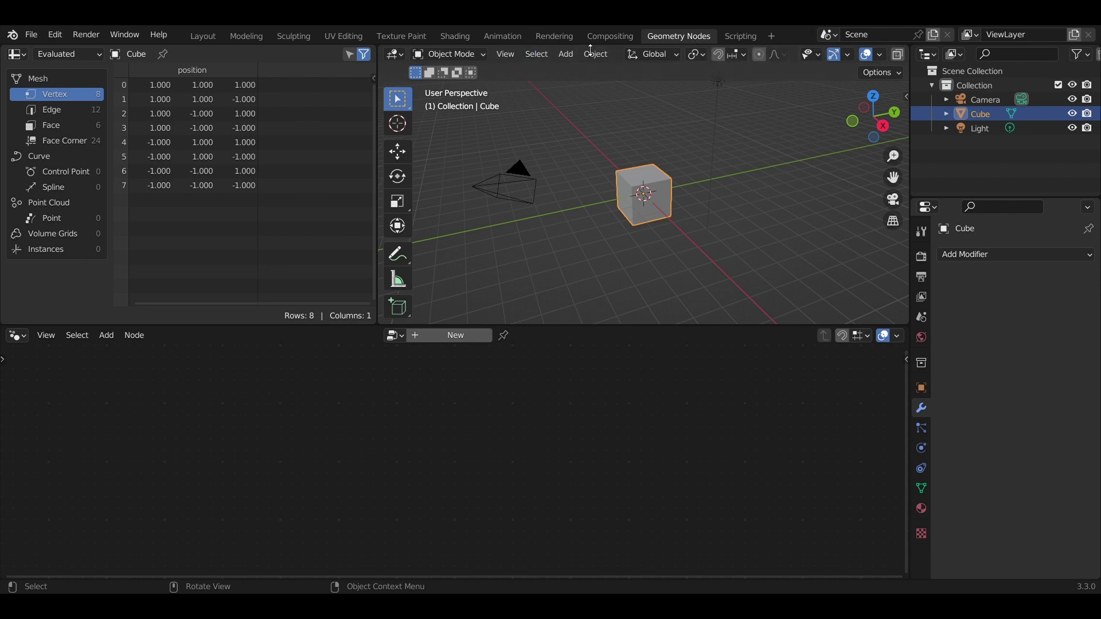
pyautogui.click(204, 38)
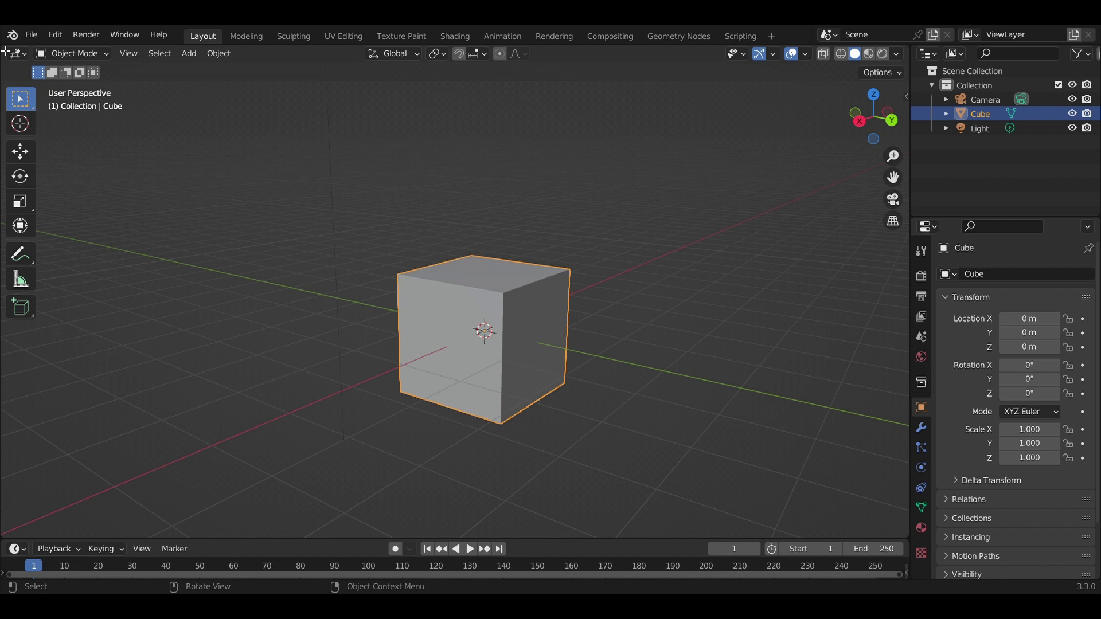
# - Split the 3D viewport into two side-by-side areas, widen the first one and change it to the UV Editor
pyautogui.moveTo(6, 53); pyautogui.dragTo(463, 74)
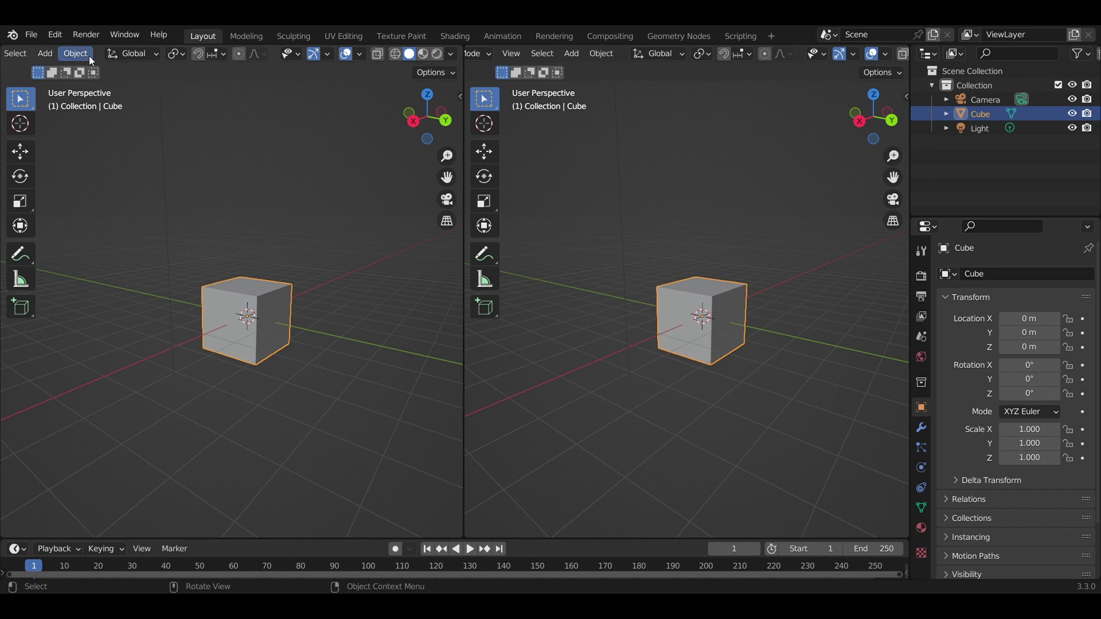
pyautogui.moveTo(465, 78); pyautogui.dragTo(618, 80)
pyautogui.click(23, 54)
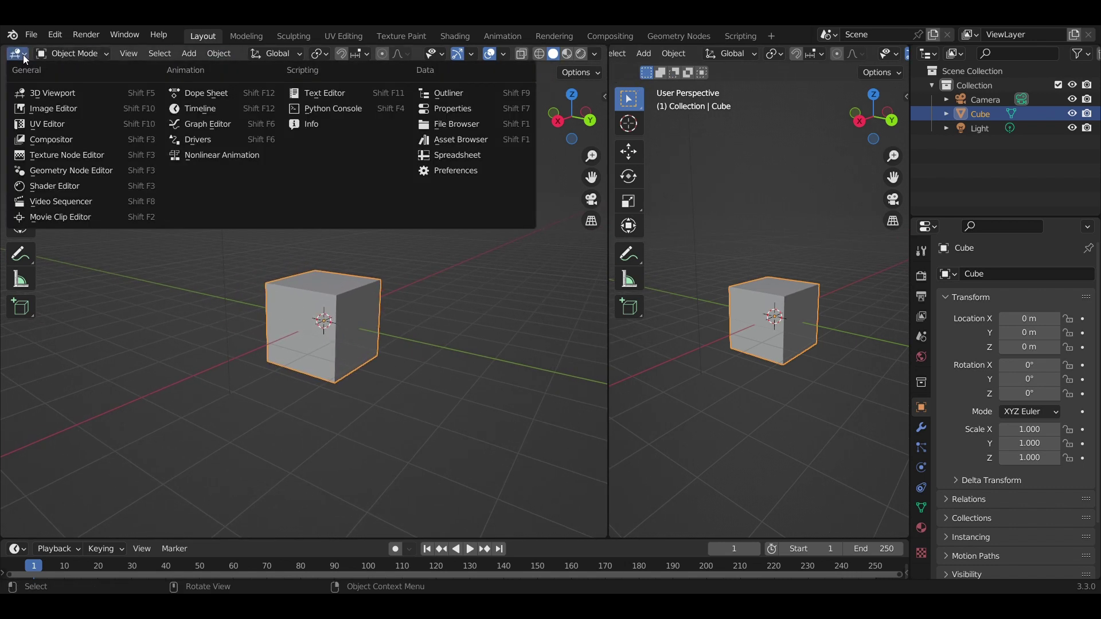
pyautogui.click(49, 115)
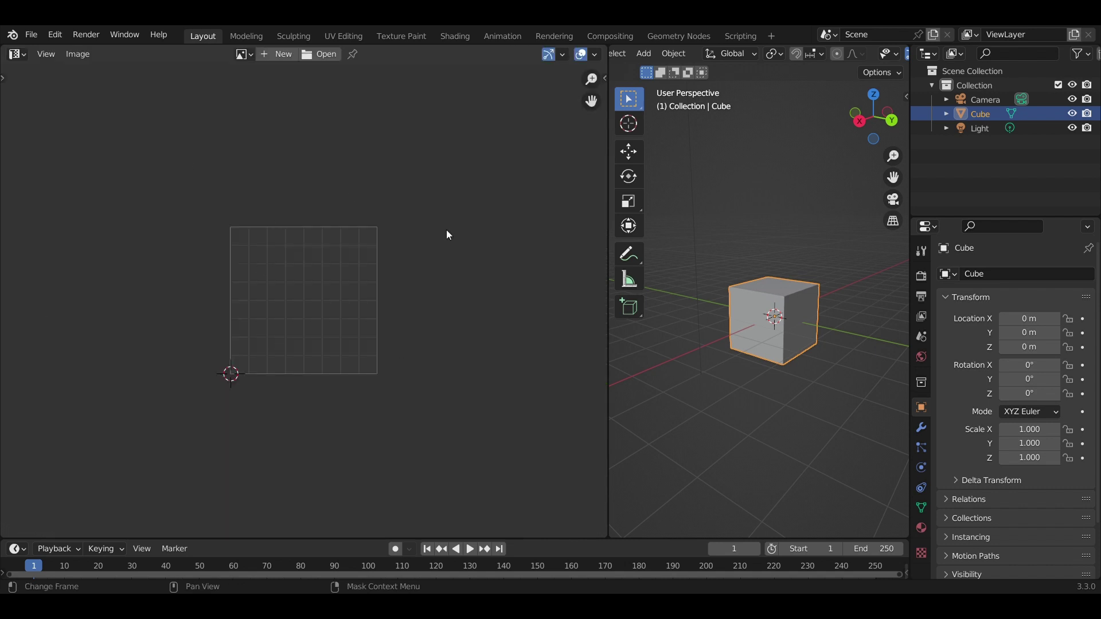
# - Switch the UV Editor area to the Image Editor and join the two areas back into a single 3D viewport
pyautogui.click(19, 53)
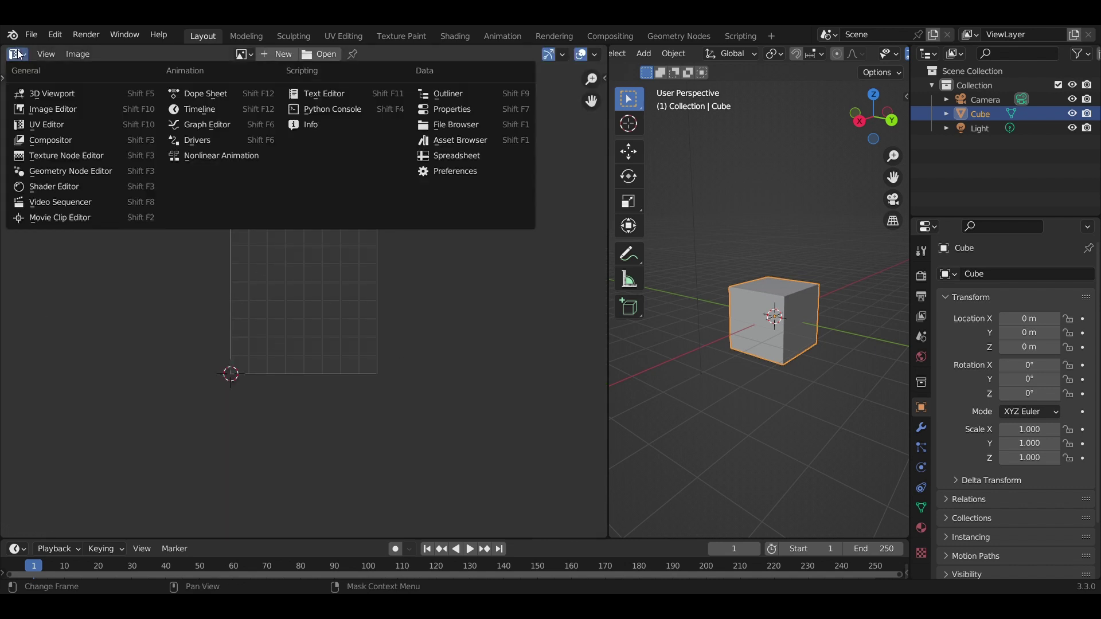
pyautogui.click(46, 267)
pyautogui.click(19, 54)
pyautogui.click(47, 109)
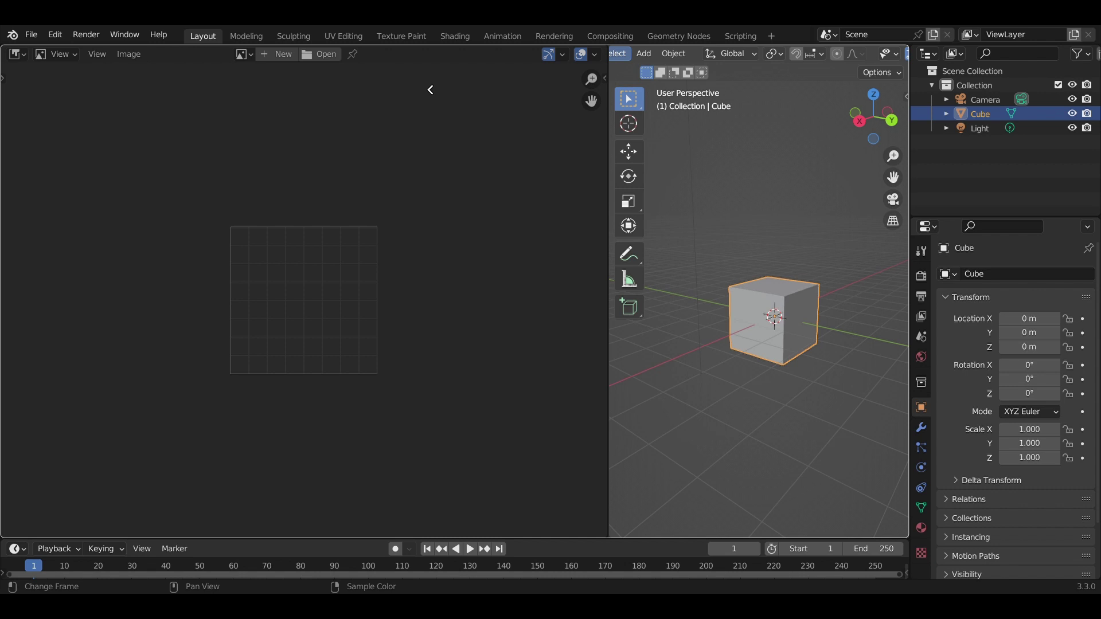
pyautogui.click(430, 90)
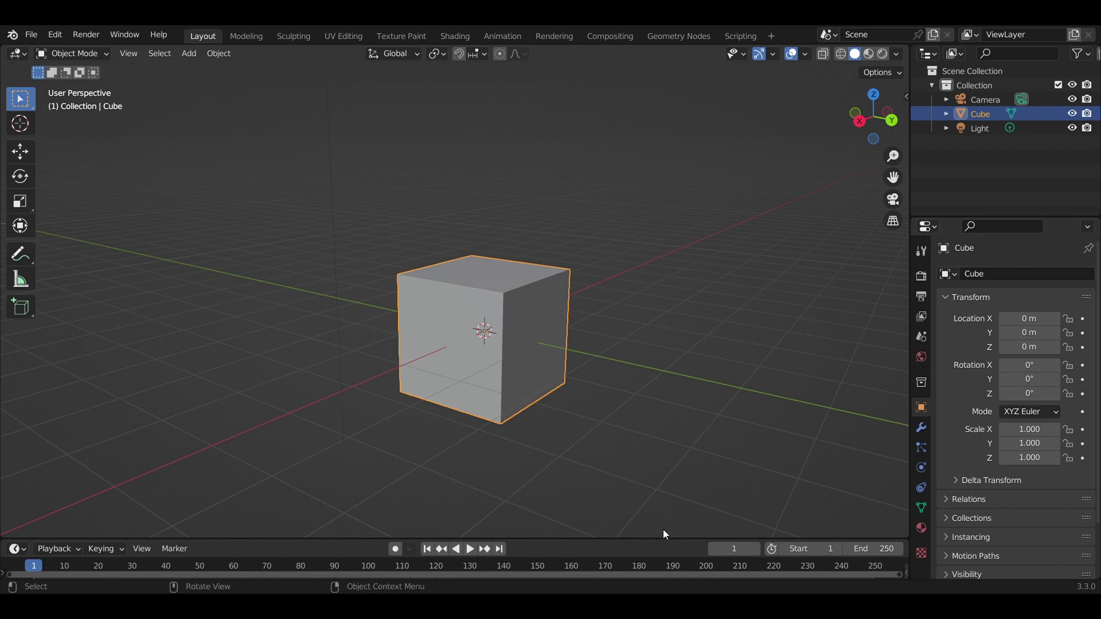
# - Enlarge the Timeline area, change it to the Shader Editor and inspect the cube's Principled BSDF and Material Output nodes
pyautogui.moveTo(662, 546); pyautogui.dragTo(660, 499)
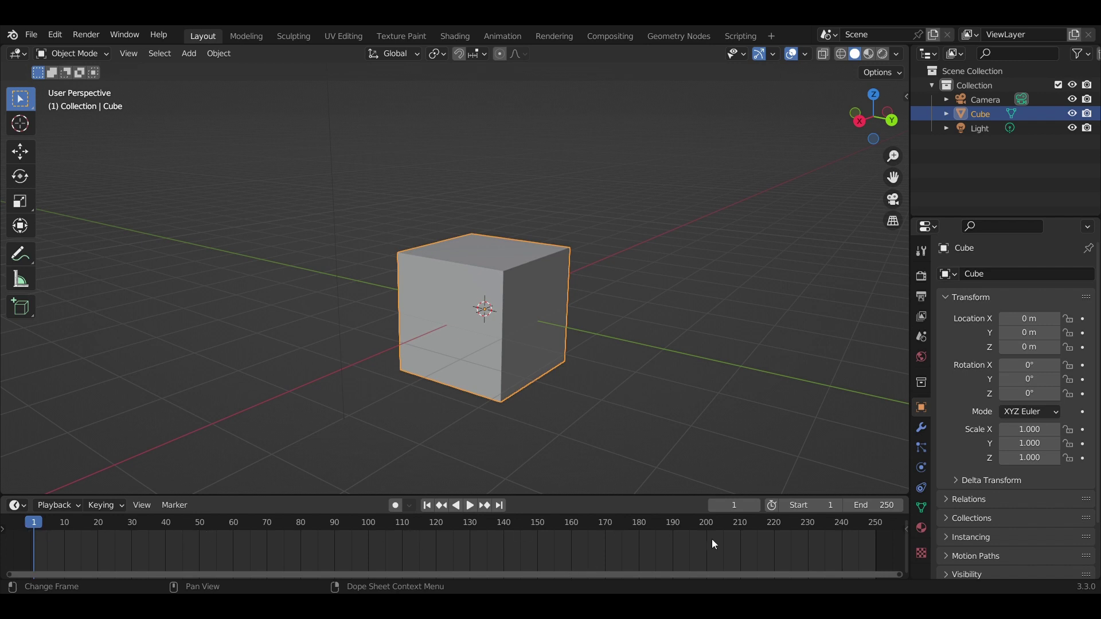
pyautogui.click(17, 505)
pyautogui.click(18, 508)
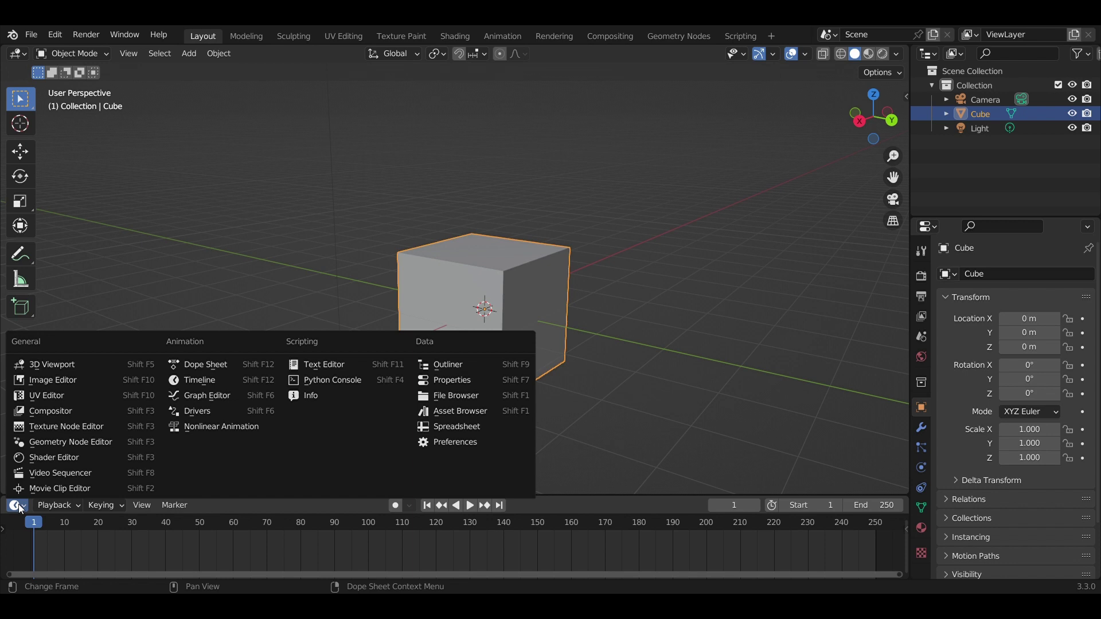
pyautogui.click(66, 458)
pyautogui.moveTo(291, 497); pyautogui.dragTo(289, 431)
pyautogui.scroll(8, 481, 519)
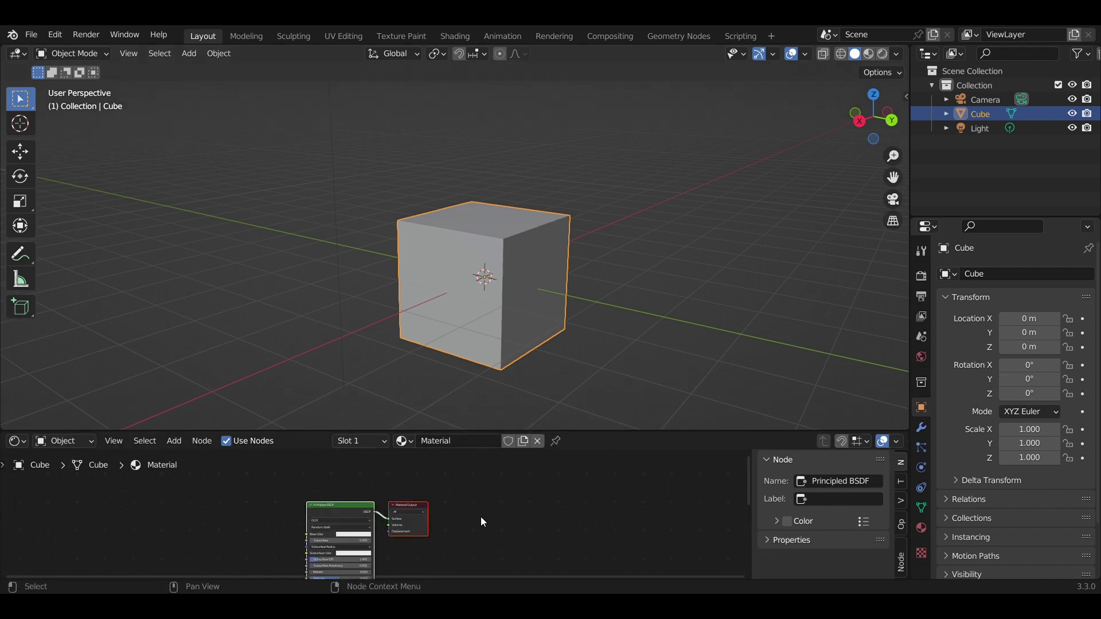
pyautogui.scroll(1, 480, 517)
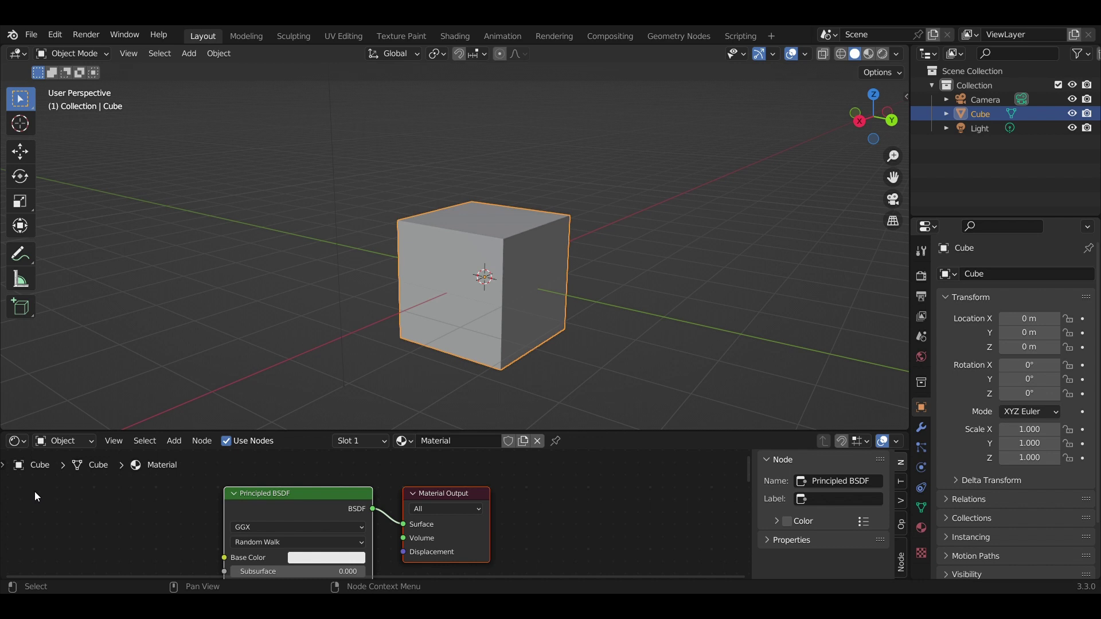
pyautogui.scroll(-2, 34, 491)
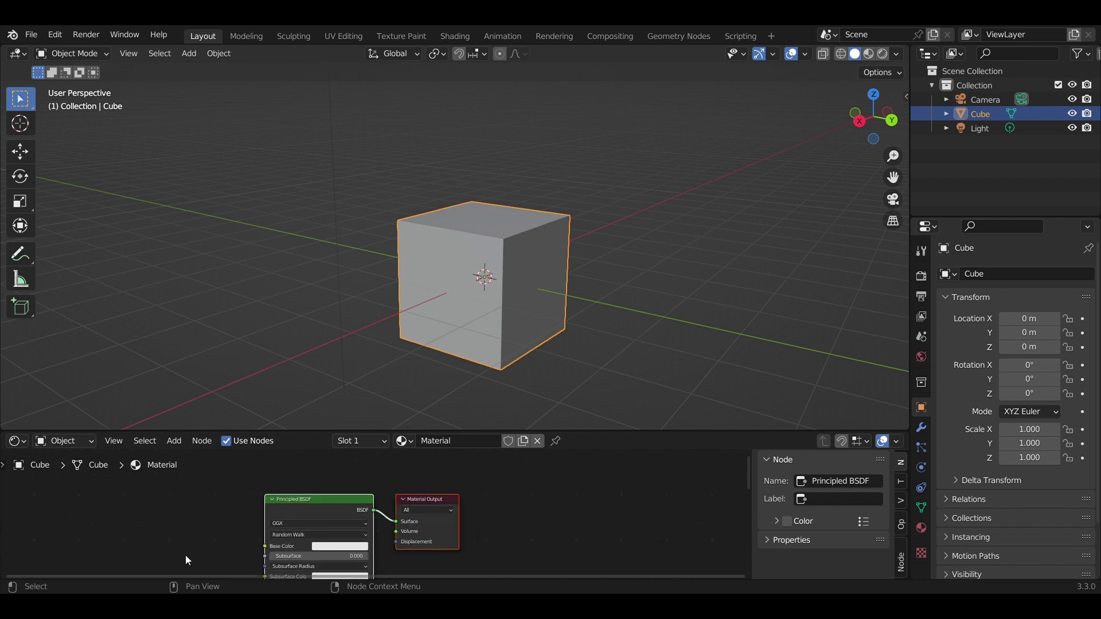
# - Change the Shader Editor area back to the Timeline and shrink it until only its header remains
pyautogui.click(16, 441)
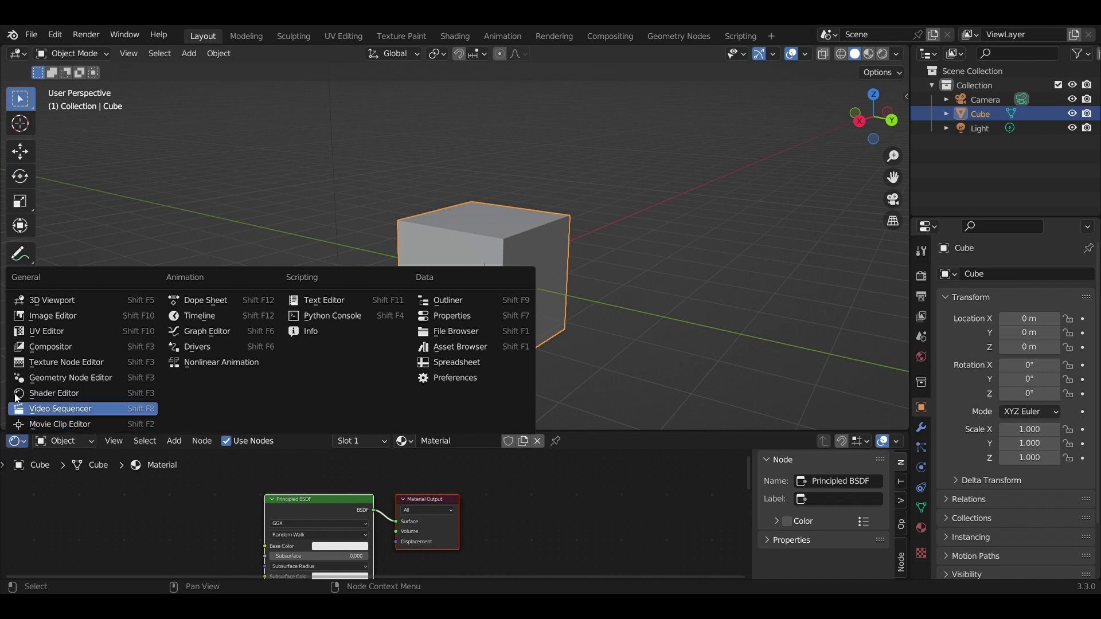
pyautogui.click(198, 315)
pyautogui.moveTo(309, 439); pyautogui.dragTo(292, 564)
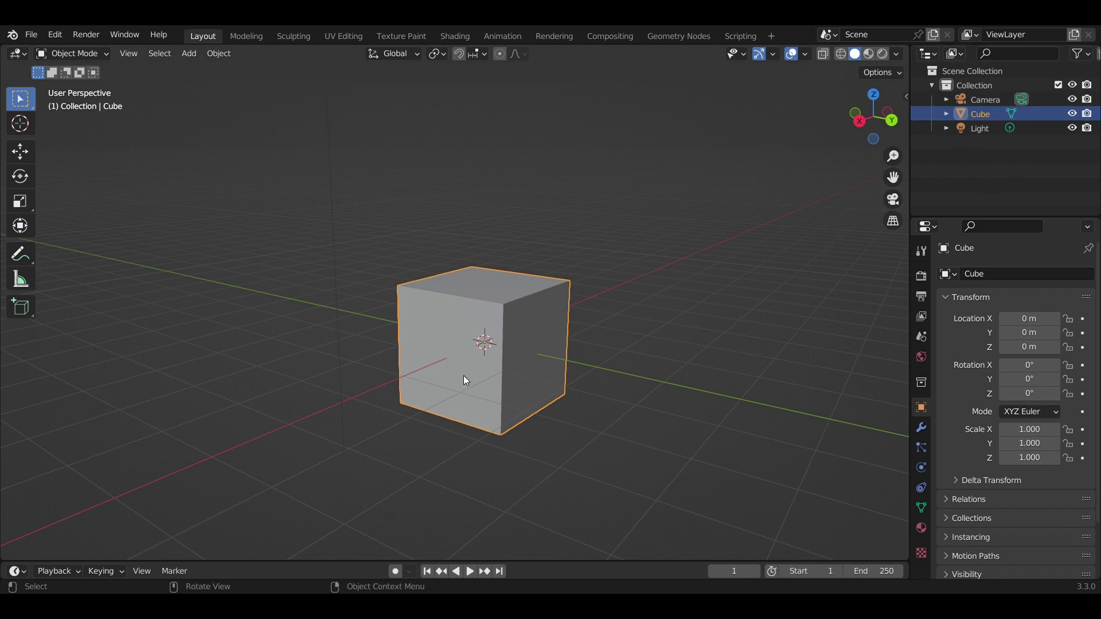
# - Create a new collection in the scene and rename it room1
pyautogui.rightClick(960, 165)
pyautogui.rightClick(998, 180)
pyautogui.click(955, 181)
pyautogui.click(981, 145)
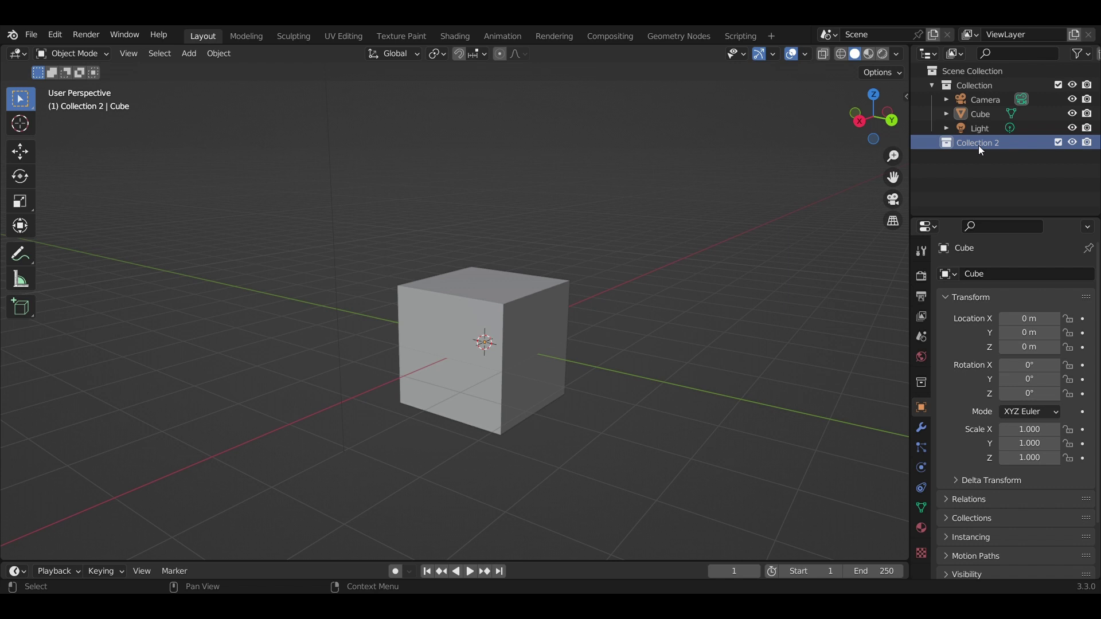
pyautogui.doubleClick(979, 146)
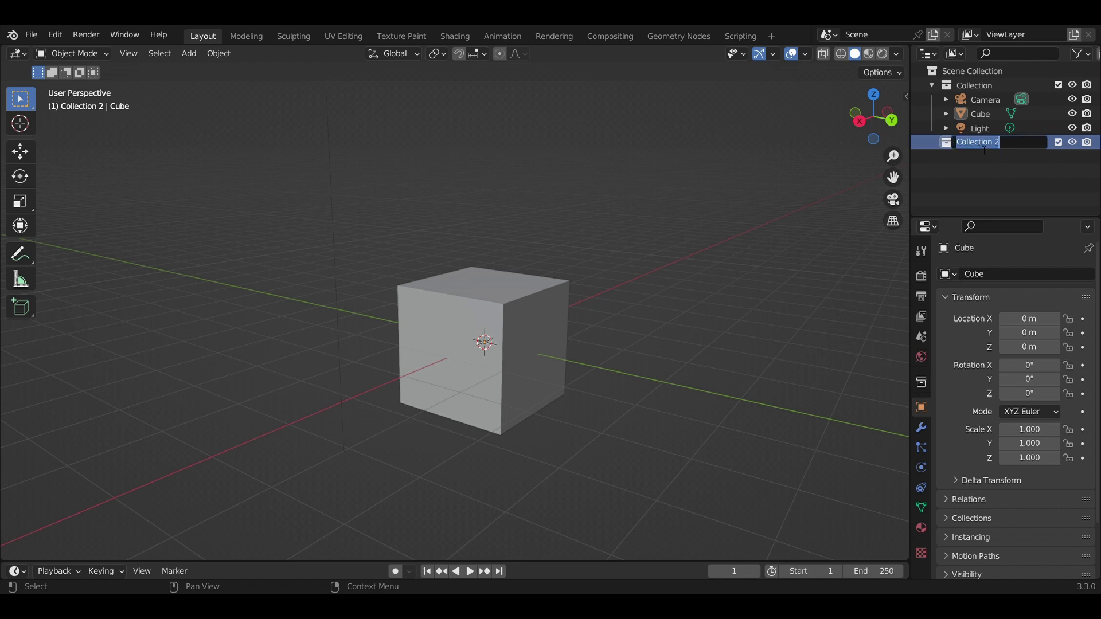
pyautogui.write('room1')
pyautogui.press('Return')
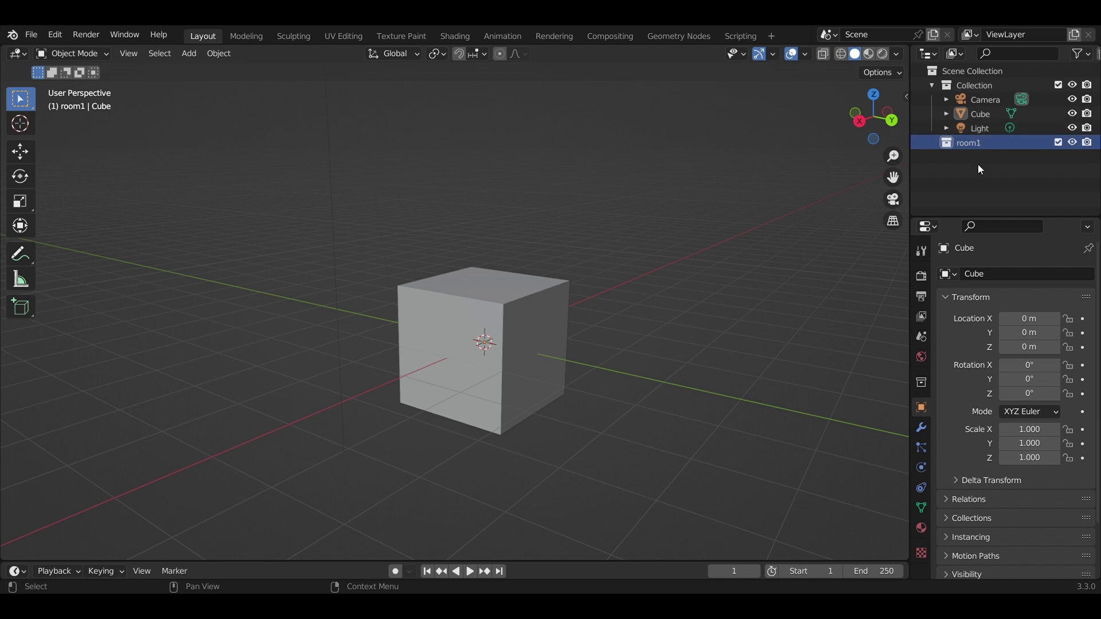
# - Rename the Cube object to table and move it into the room1 collection
pyautogui.click(980, 115)
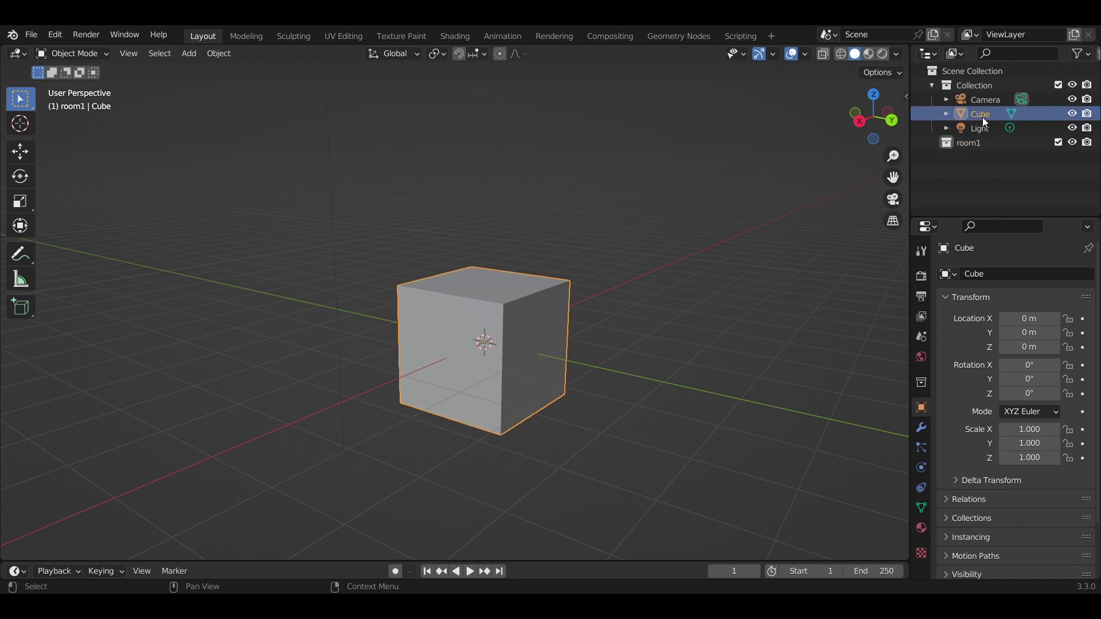
pyautogui.doubleClick(983, 115)
pyautogui.write('table')
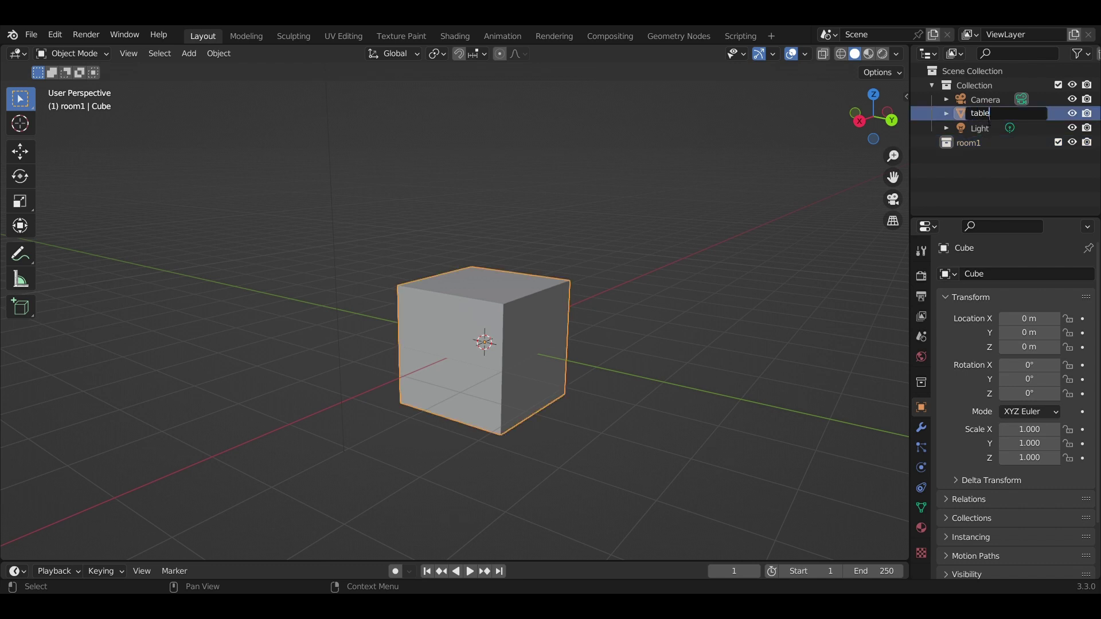
pyautogui.press('Return')
pyautogui.moveTo(983, 128); pyautogui.dragTo(976, 144)
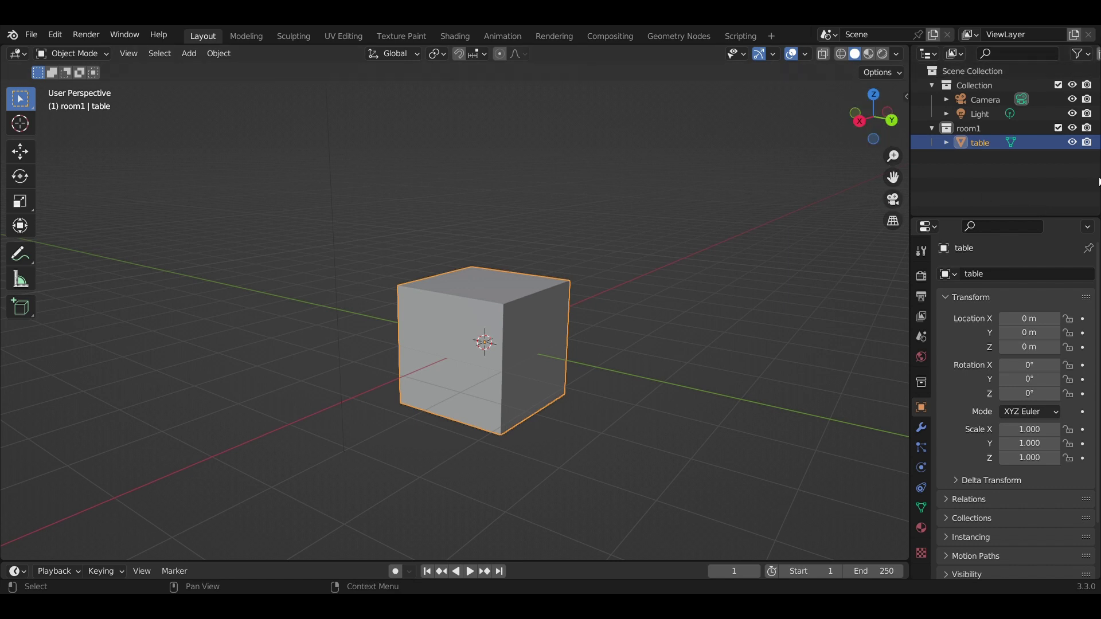
# - Exclude the room1 collection from the view layer and include it again, and toggle its viewport visibility off and on
pyautogui.click(1060, 128)
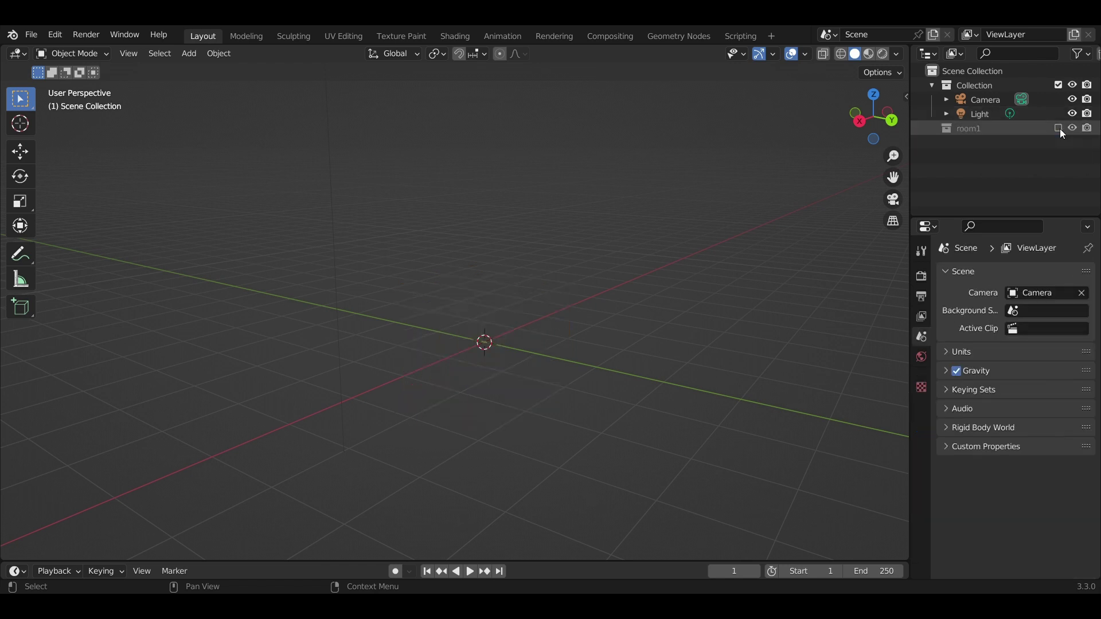
pyautogui.click(1059, 128)
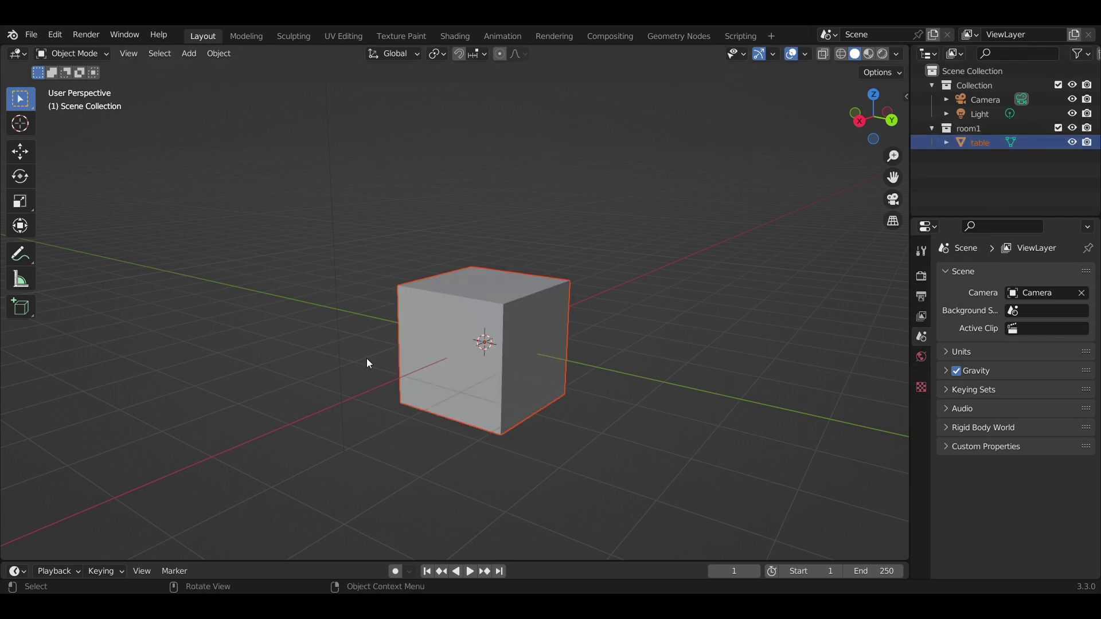
pyautogui.click(1059, 128)
pyautogui.click(1059, 128)
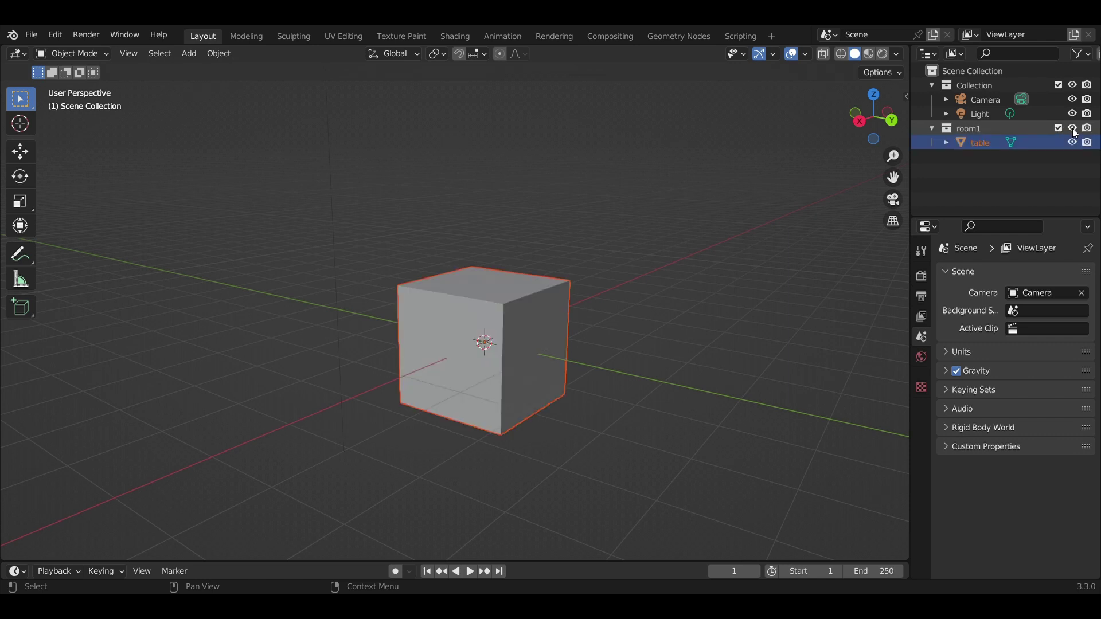
pyautogui.click(1076, 132)
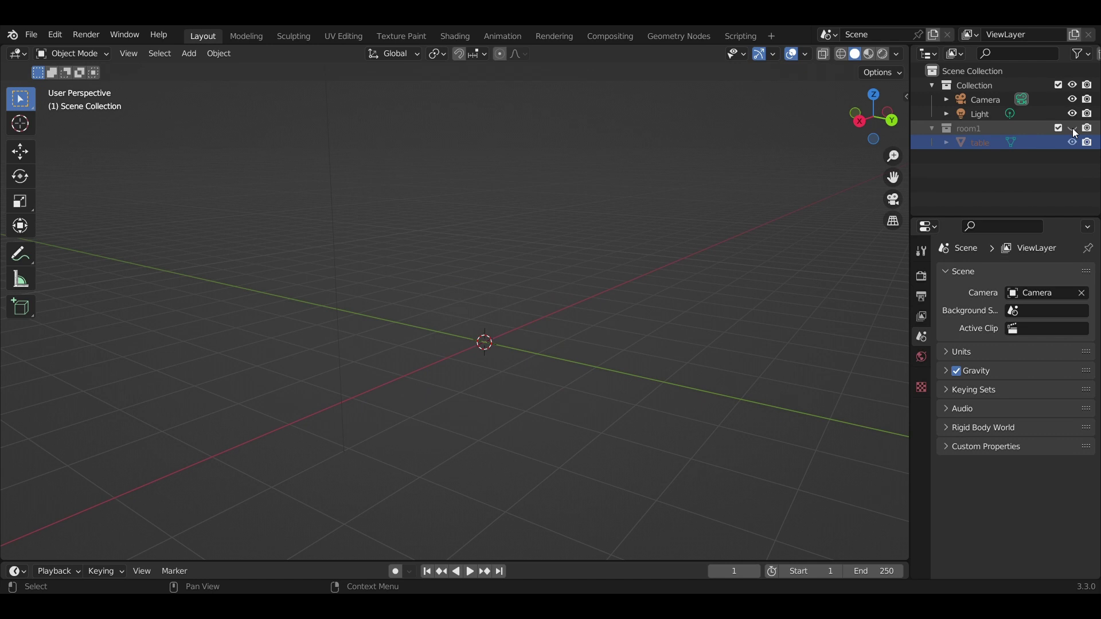
pyautogui.click(1075, 132)
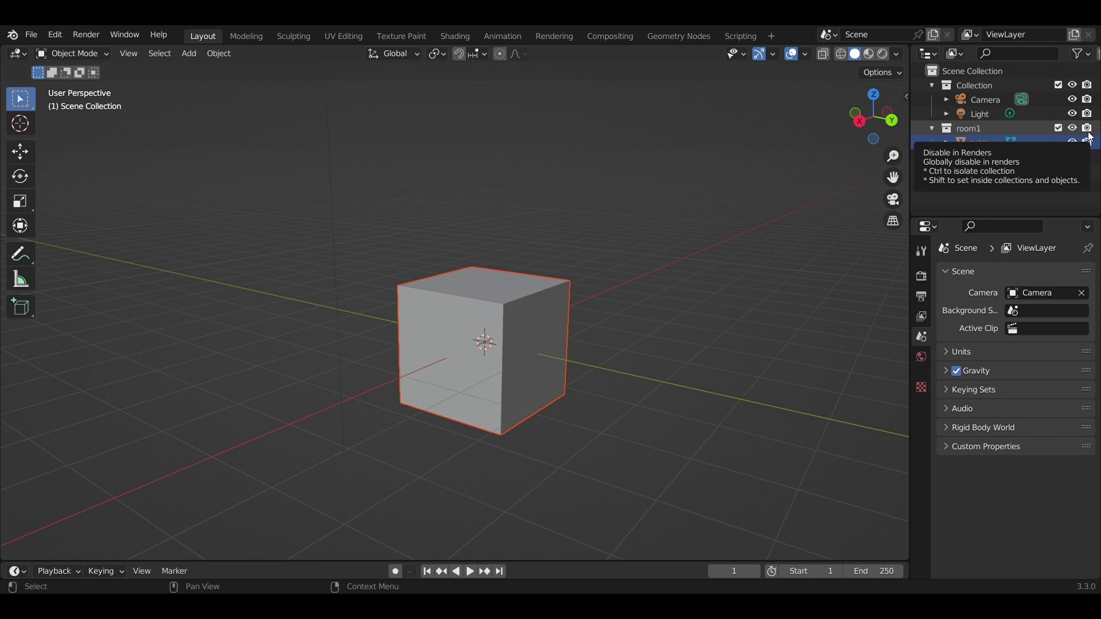
# - Disable the room1 collection in renders, and undo the re-enabling of its render visibility
pyautogui.click(1089, 134)
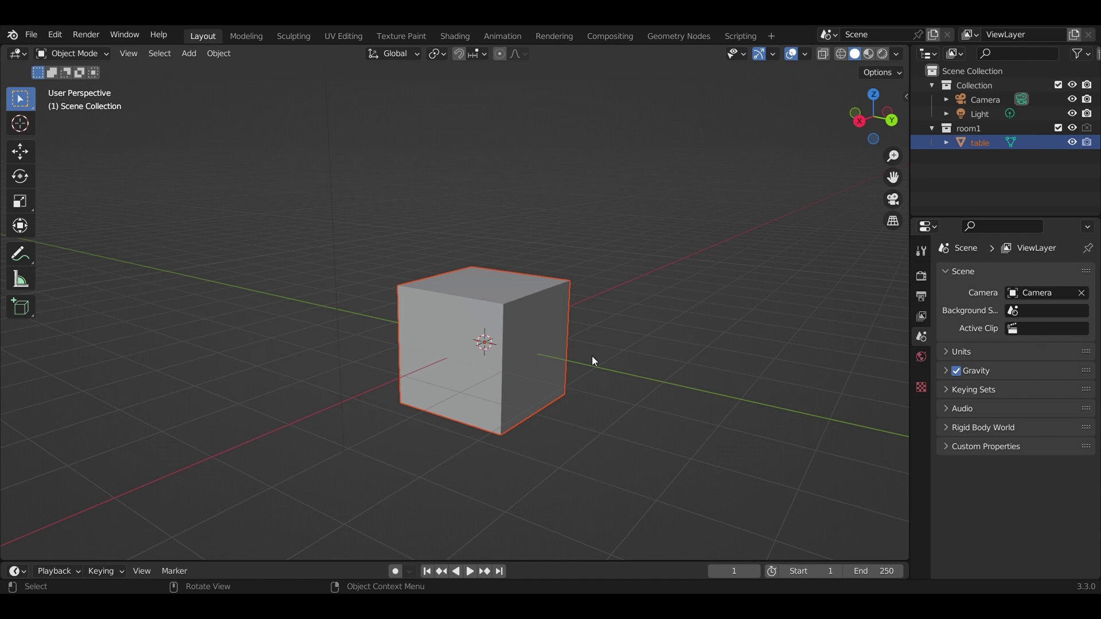
pyautogui.click(1088, 128)
pyautogui.hotkey('ctrl', 'z')
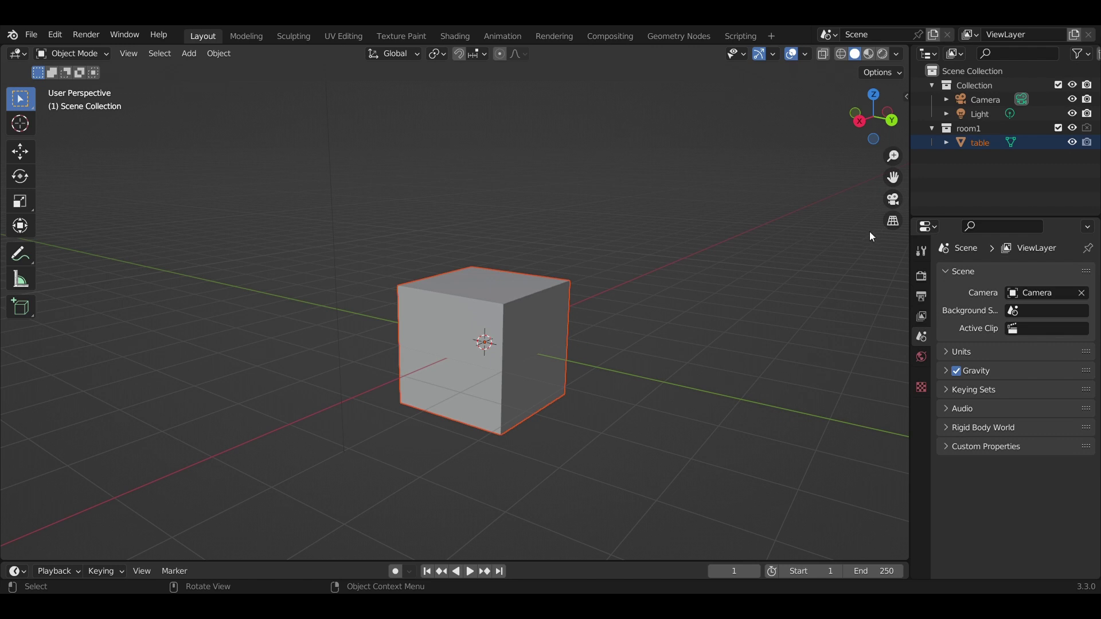
# - Show the viewport sidebar, enable Screencast Keys and return to the active tool's settings
pyautogui.press('n')
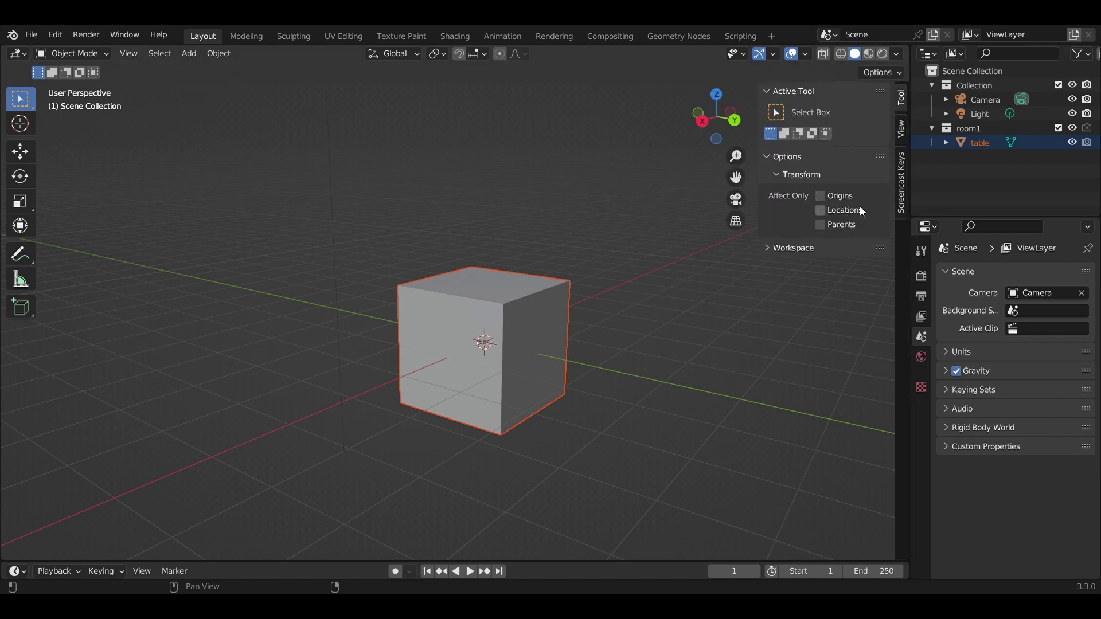
pyautogui.click(903, 191)
pyautogui.click(777, 92)
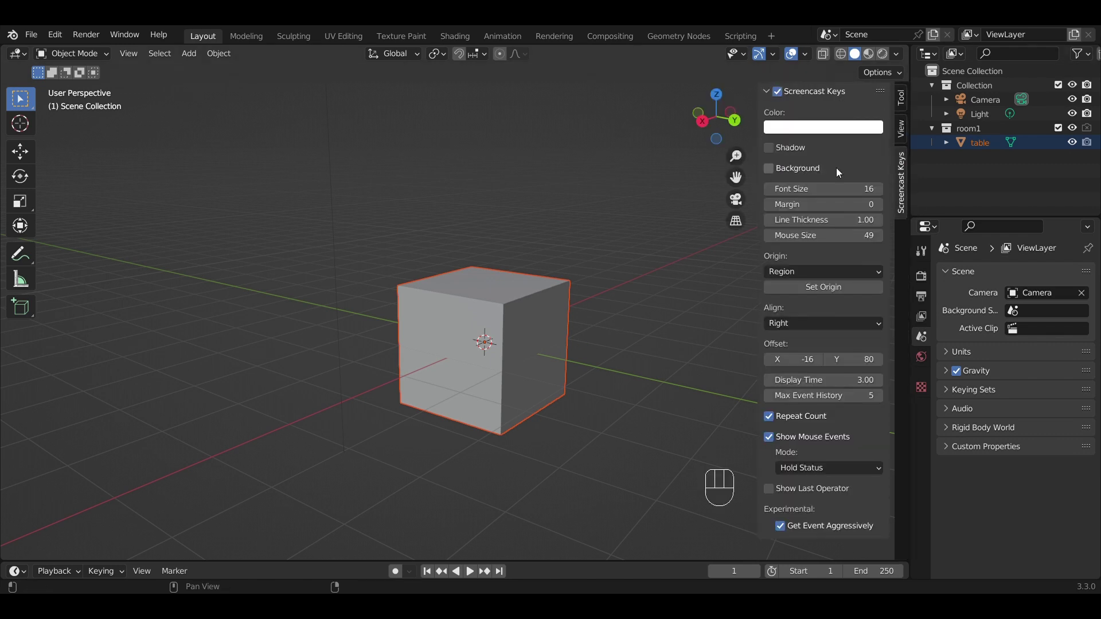
pyautogui.click(901, 104)
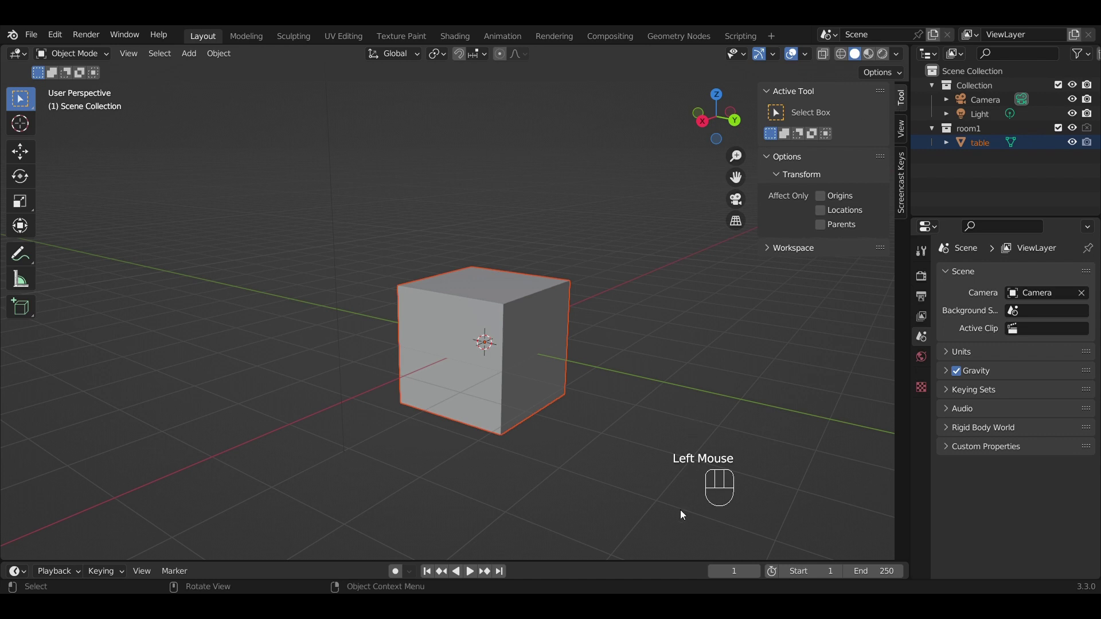
# - Undo the visibility changes, the cube's move and renaming, and the creation of the room1 collection
pyautogui.hotkey('ctrl', 'z')
pyautogui.hotkey('ctrl', 'z')
pyautogui.hotkey('ctrl', 'z')
pyautogui.hotkey('ctrl', 'z')
pyautogui.hotkey('ctrl', 'z')
pyautogui.hotkey('ctrl', 'z')
pyautogui.hotkey('ctrl', 'z')
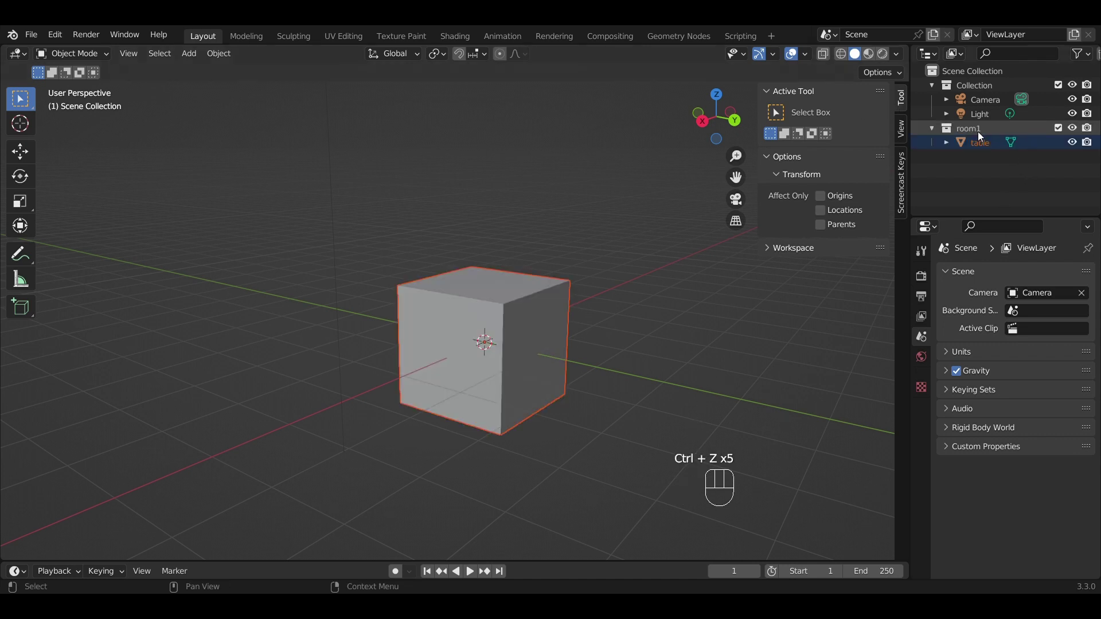
pyautogui.hotkey('ctrl', 'z')
pyautogui.hotkey('ctrl', 'z')
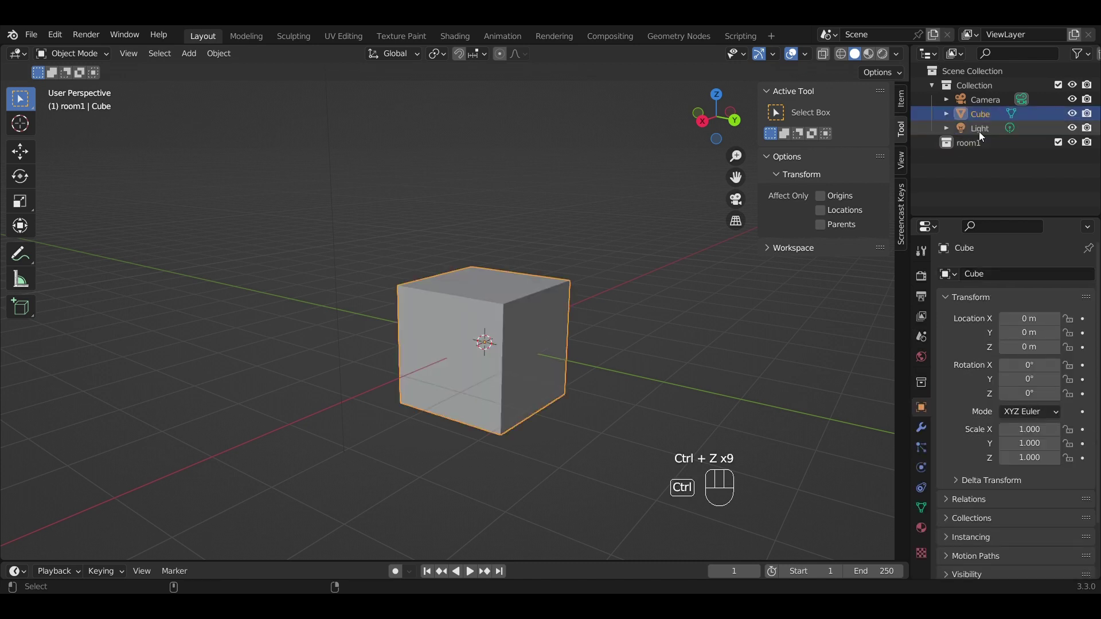
pyautogui.hotkey('ctrl', 'z')
pyautogui.hotkey('ctrl', 'z')
pyautogui.hotkey('ctrl', 'z')
pyautogui.hotkey('ctrl', 'z')
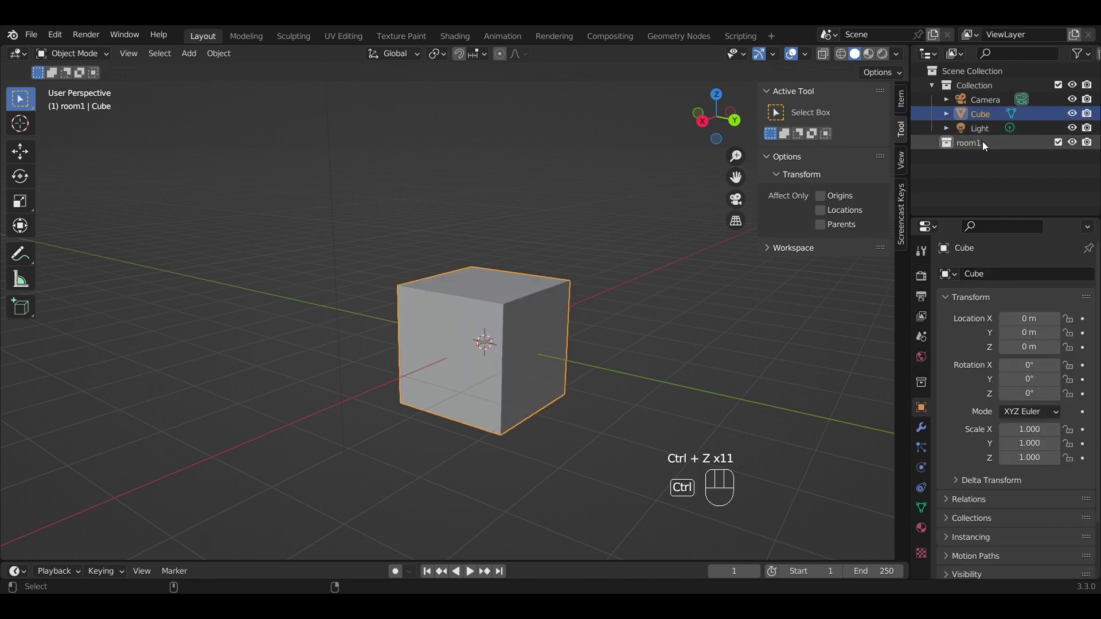
pyautogui.hotkey('ctrl', 'z')
pyautogui.hotkey('ctrl', 'z')
pyautogui.hotkey('ctrl', 'z')
pyautogui.hotkey('ctrl', 'z')
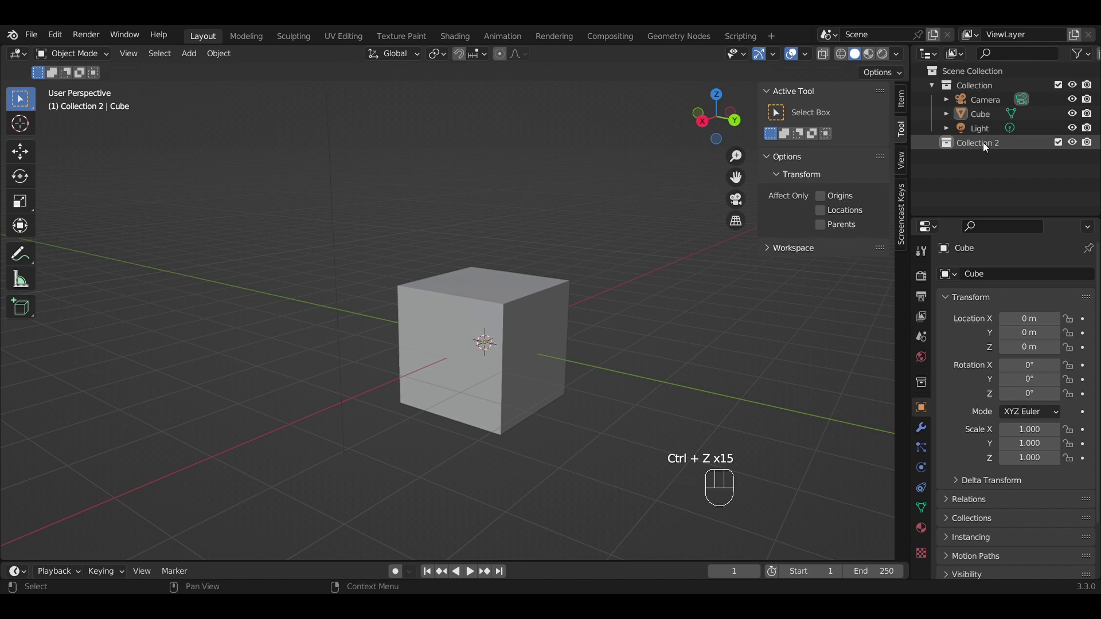
pyautogui.hotkey('ctrl', 'z')
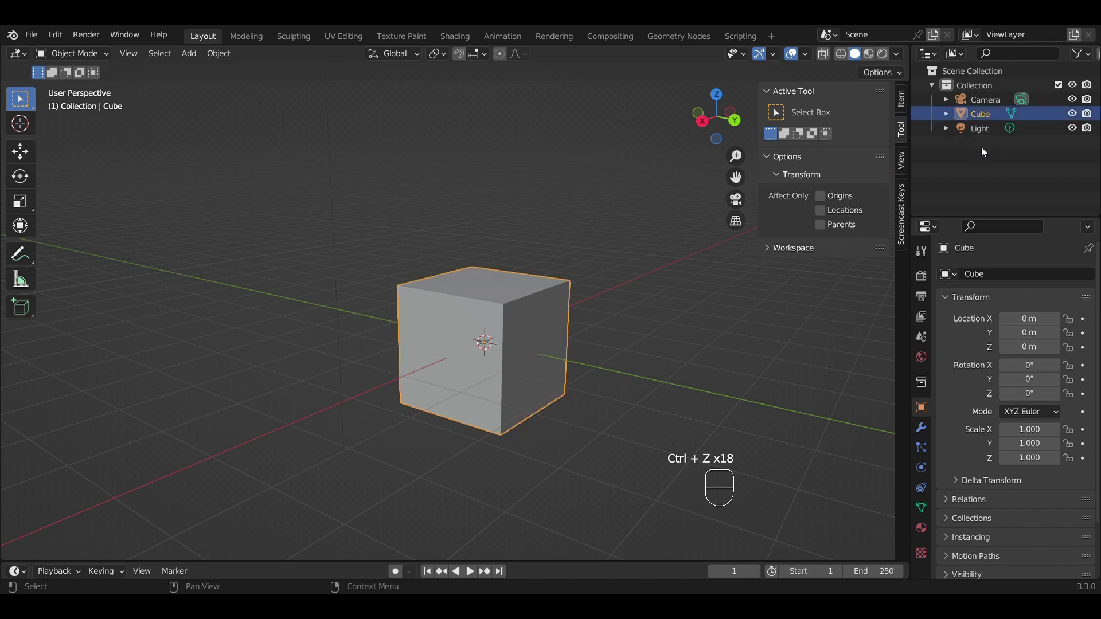
pyautogui.click(663, 271)
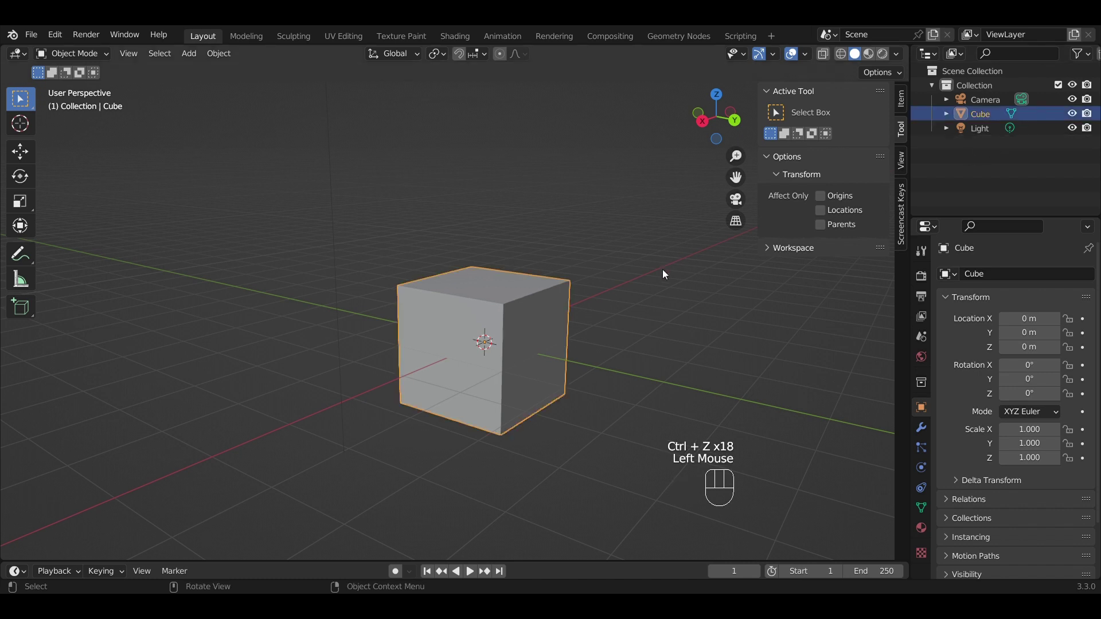
# - Show the cube's transform properties in the sidebar and move the cube to about -4.13 m in Y and -0.62 m in Z
pyautogui.click(901, 101)
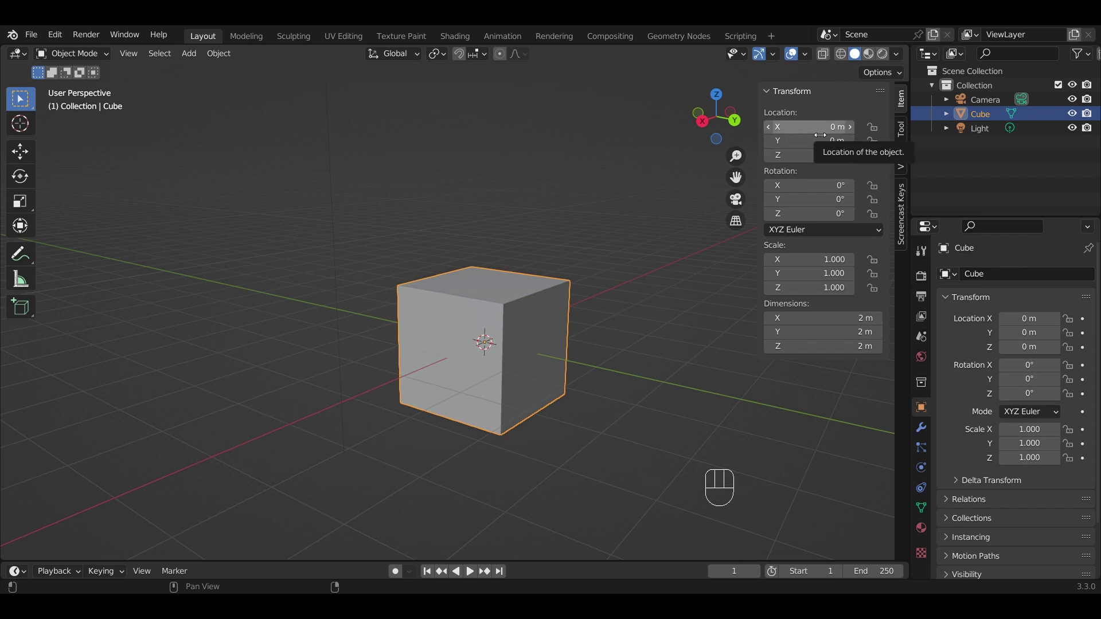
pyautogui.moveTo(814, 133); pyautogui.dragTo(677, 141)
pyautogui.moveTo(808, 155); pyautogui.dragTo(807, 127)
# - Reset the cube's X, Y and Z location to 0 m
pyautogui.write('0')
pyautogui.press('Return')
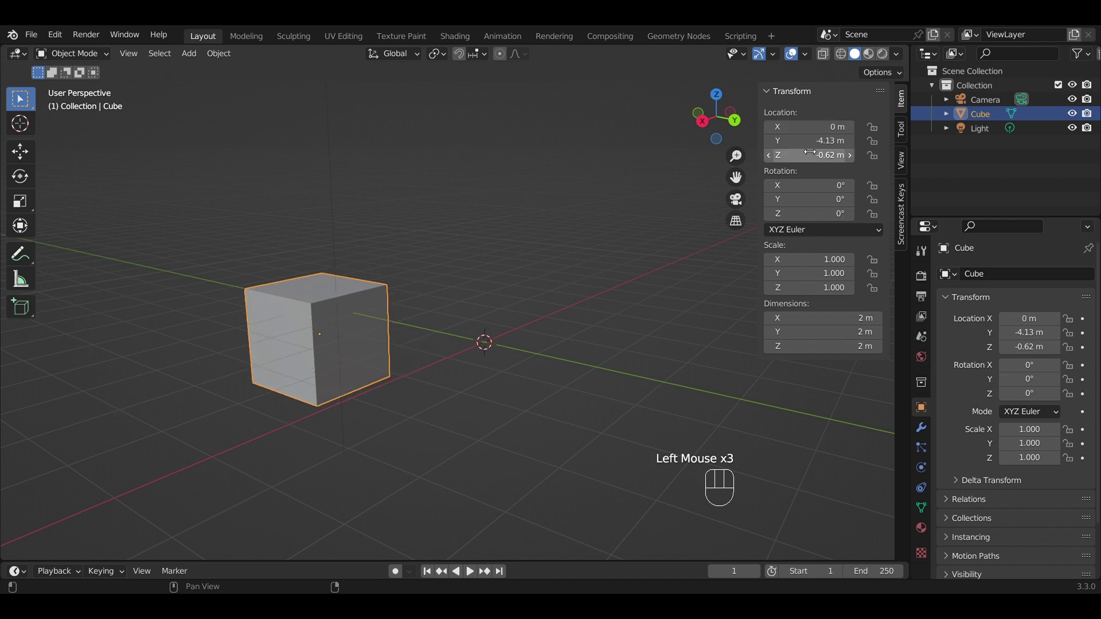
pyautogui.click(809, 143)
pyautogui.write('0')
pyautogui.press('Return')
pyautogui.click(811, 155)
pyautogui.write('0')
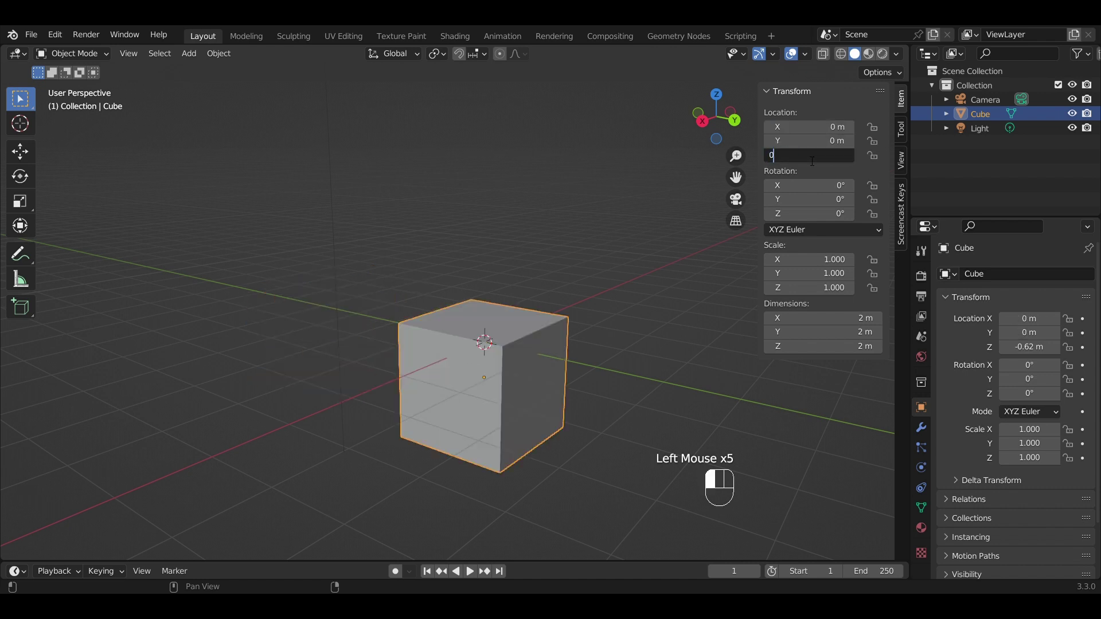
pyautogui.press('Return')
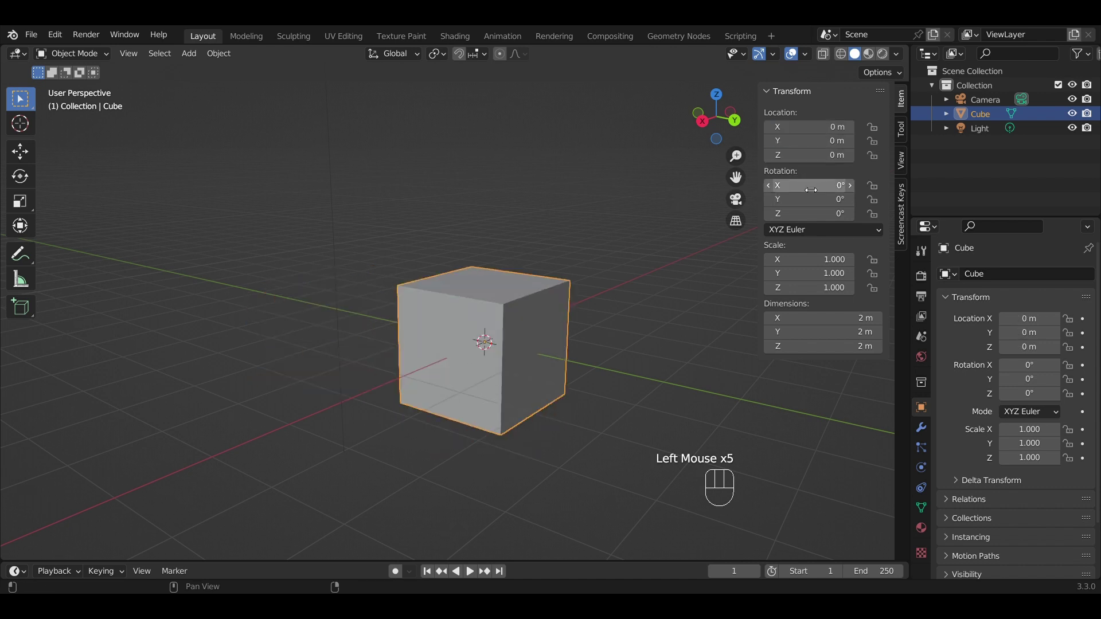
# - Rotate the cube to about 38° in X, 92.6° in Y and 135° in Z, and reset all three rotations to 0°
pyautogui.moveTo(804, 191); pyautogui.dragTo(904, 214)
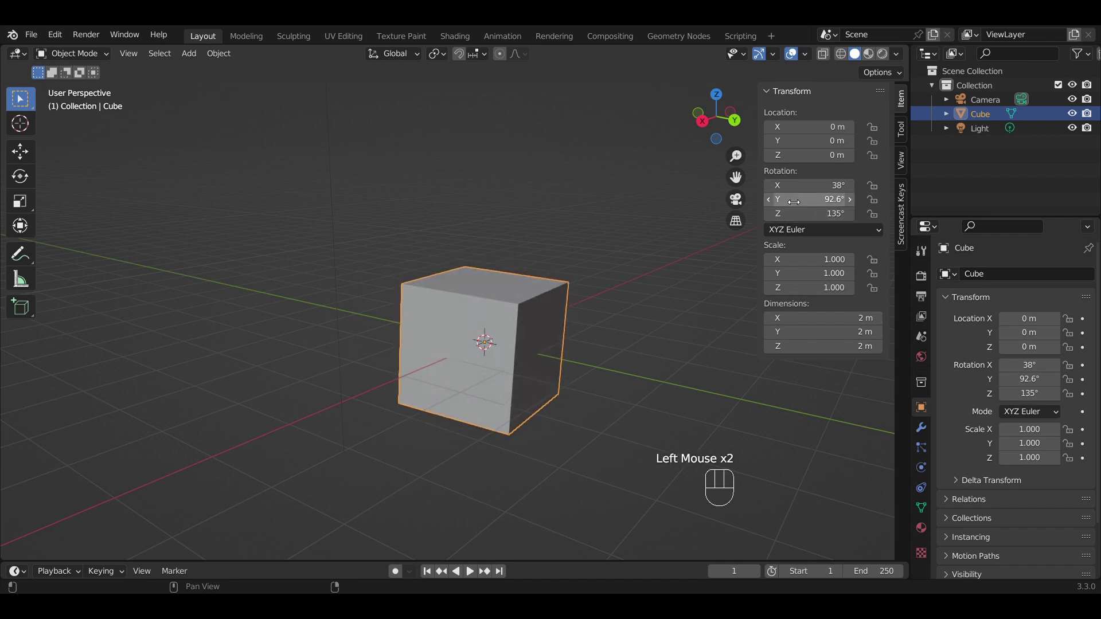
pyautogui.click(811, 187)
pyautogui.write('0')
pyautogui.press('Return')
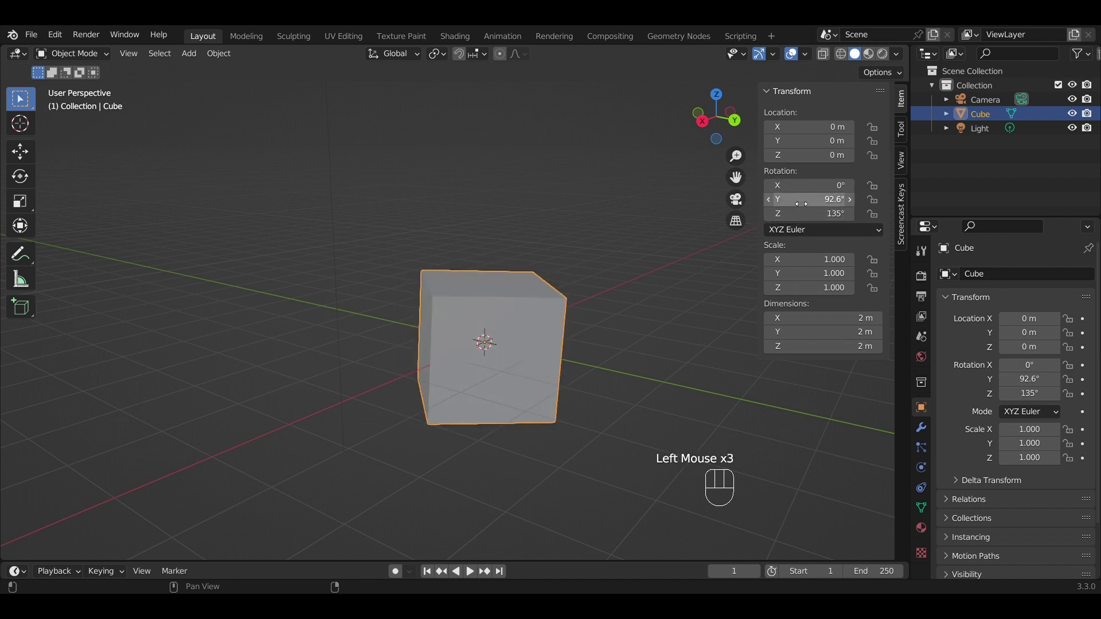
pyautogui.click(802, 201)
pyautogui.write('0')
pyautogui.click(804, 220)
pyautogui.write('0')
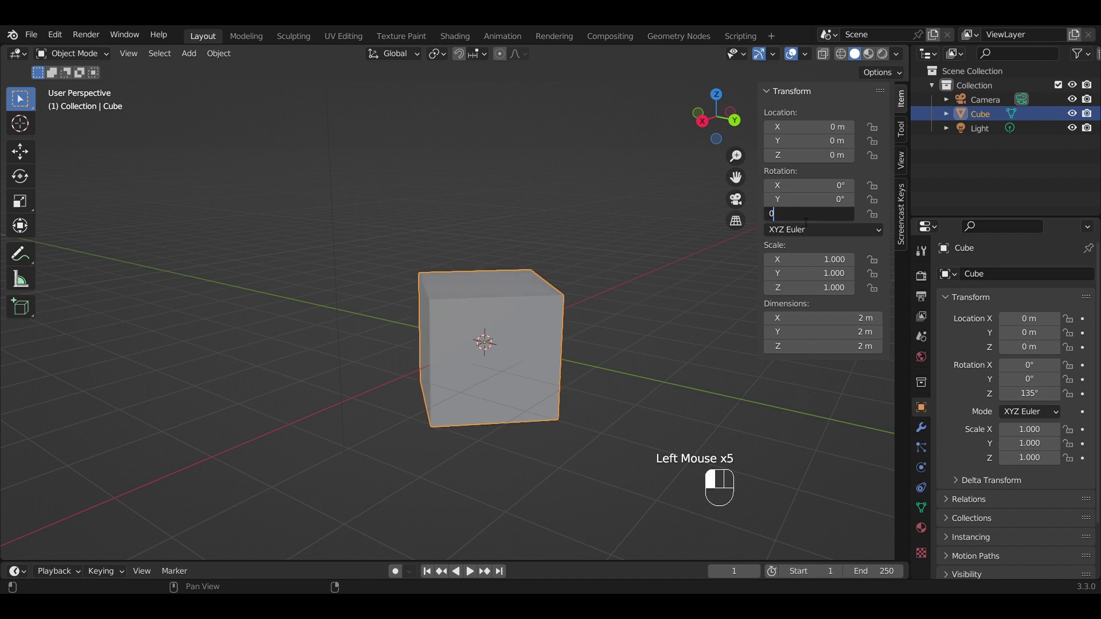
pyautogui.press('Return')
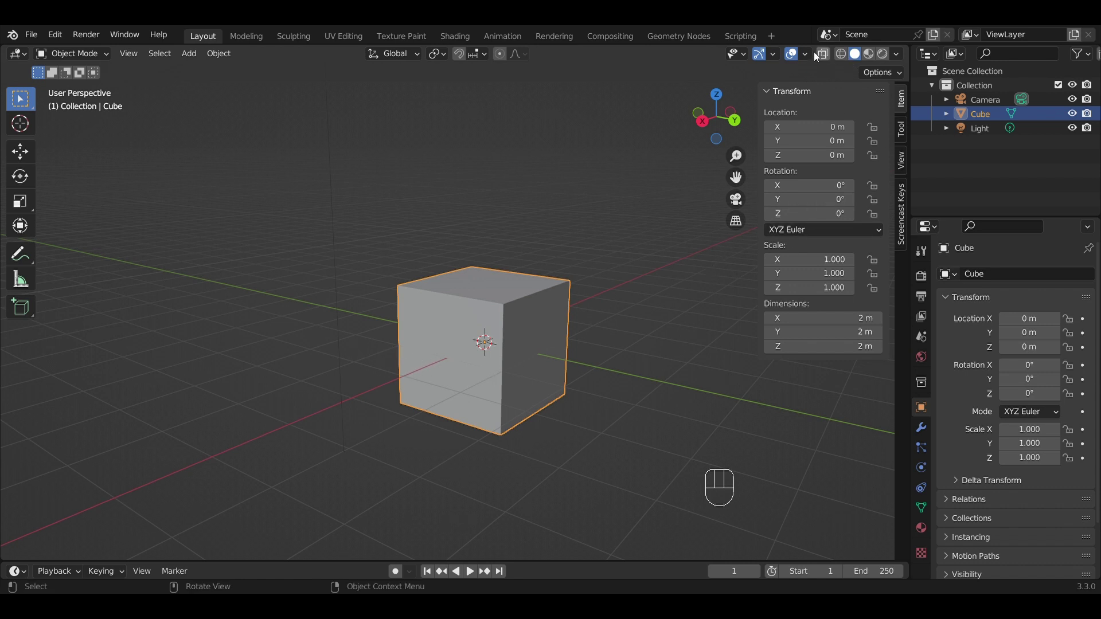
# - Toggle the viewport gizmos off and on, and hide and show the viewport overlays
pyautogui.click(761, 55)
pyautogui.click(759, 55)
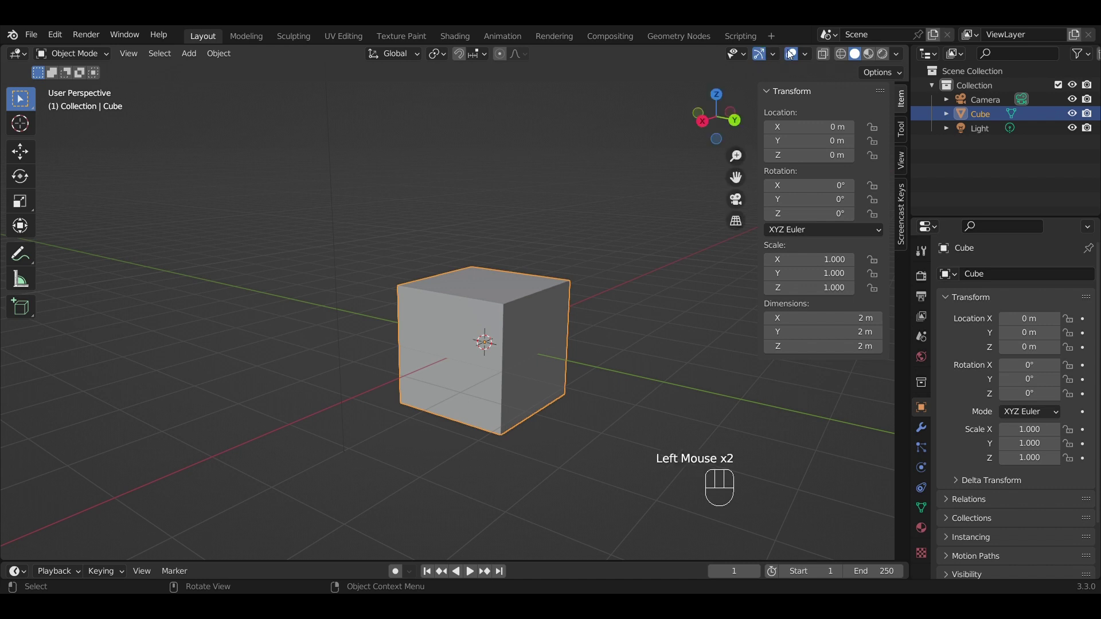
pyautogui.click(793, 54)
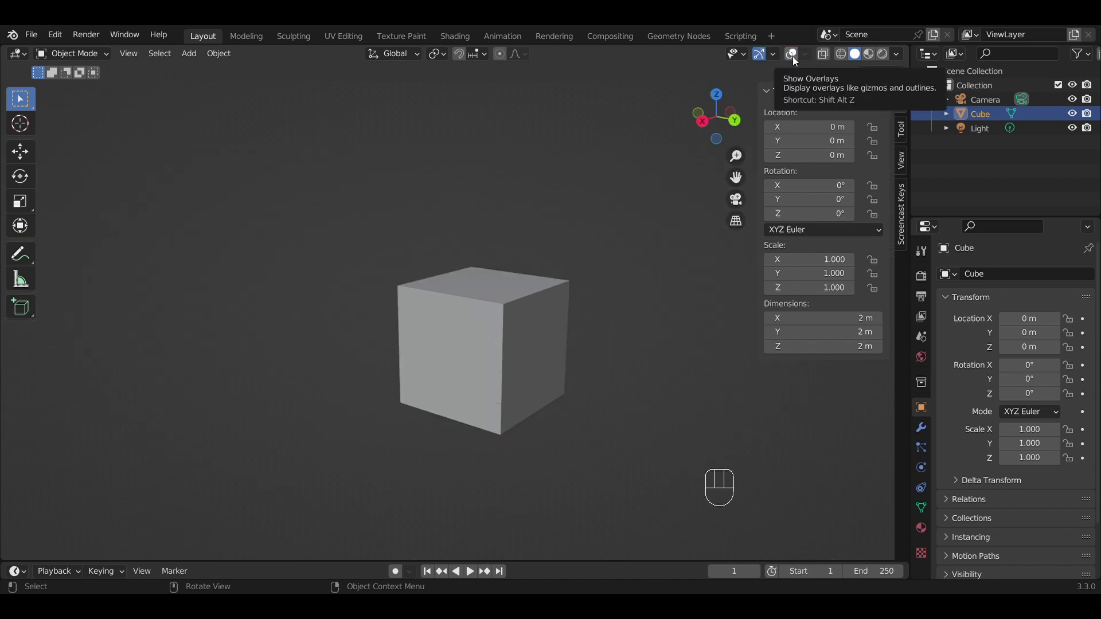
pyautogui.click(792, 56)
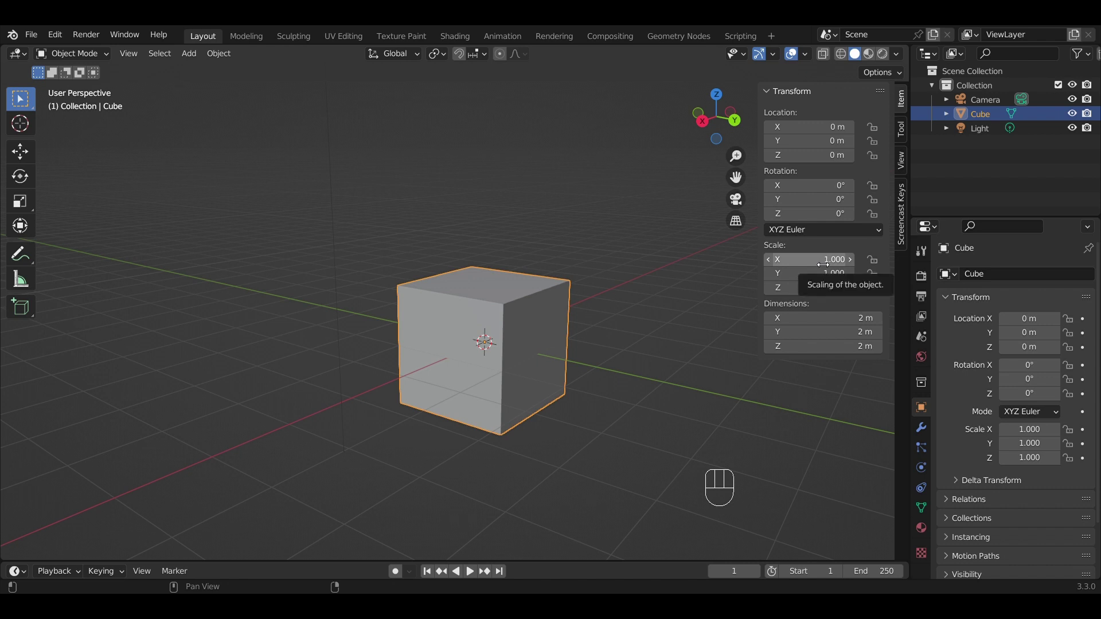
# - Scale the cube to about 3.74 in X, 3.61 in Y and 3.62 in Z
pyautogui.moveTo(824, 264); pyautogui.dragTo(917, 264)
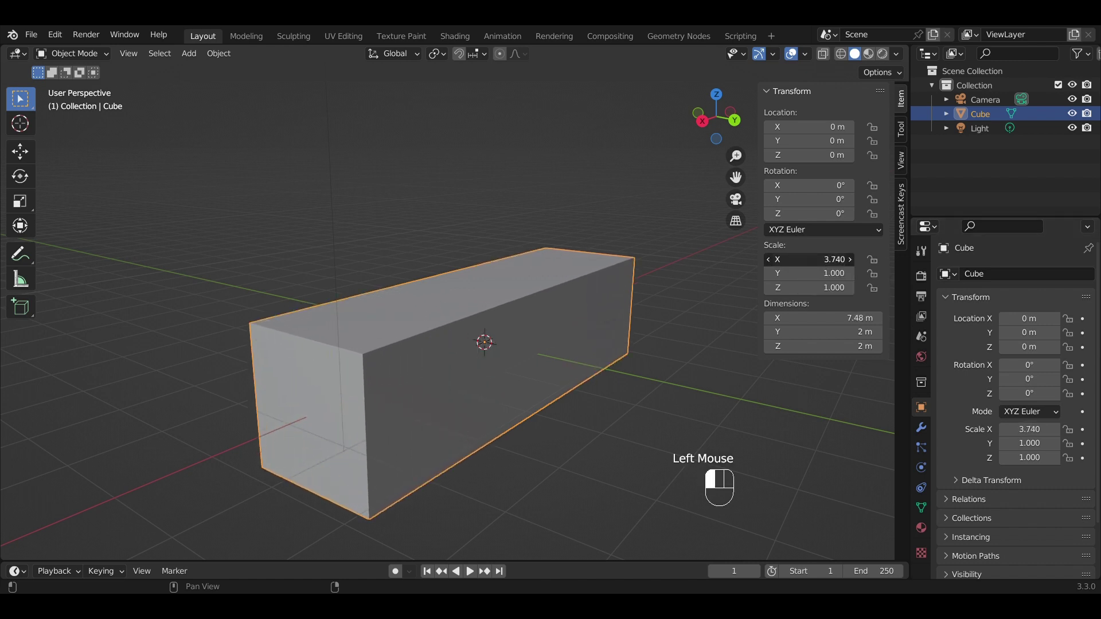
pyautogui.moveTo(814, 274); pyautogui.dragTo(900, 274)
pyautogui.moveTo(815, 287); pyautogui.dragTo(900, 288)
# - Reset the cube's X, Y and Z scale to 1
pyautogui.click(797, 262)
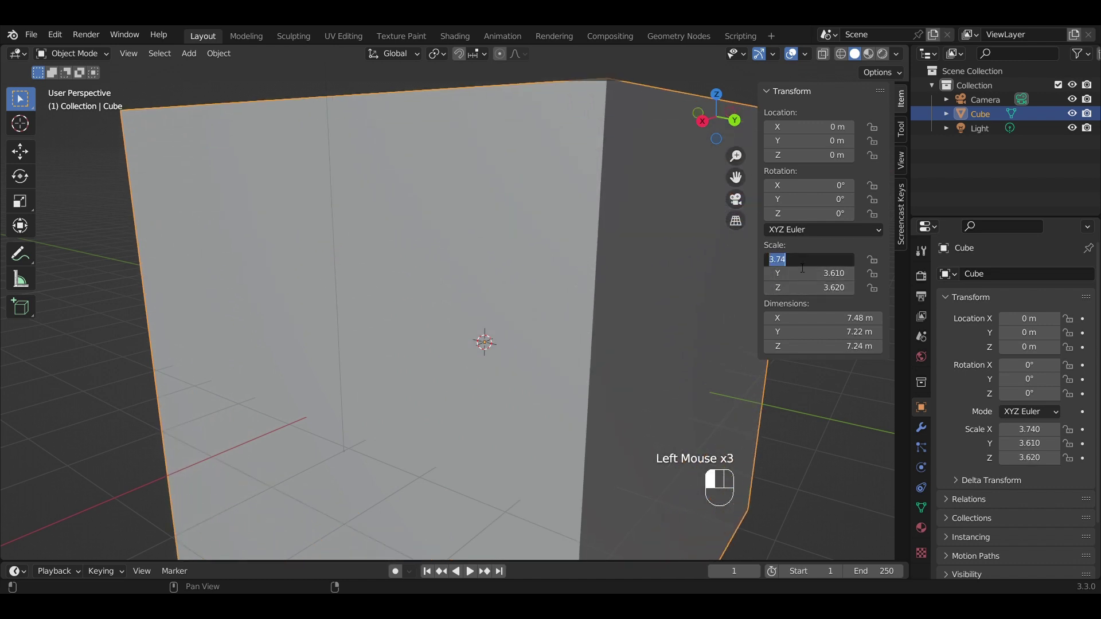
pyautogui.write('1')
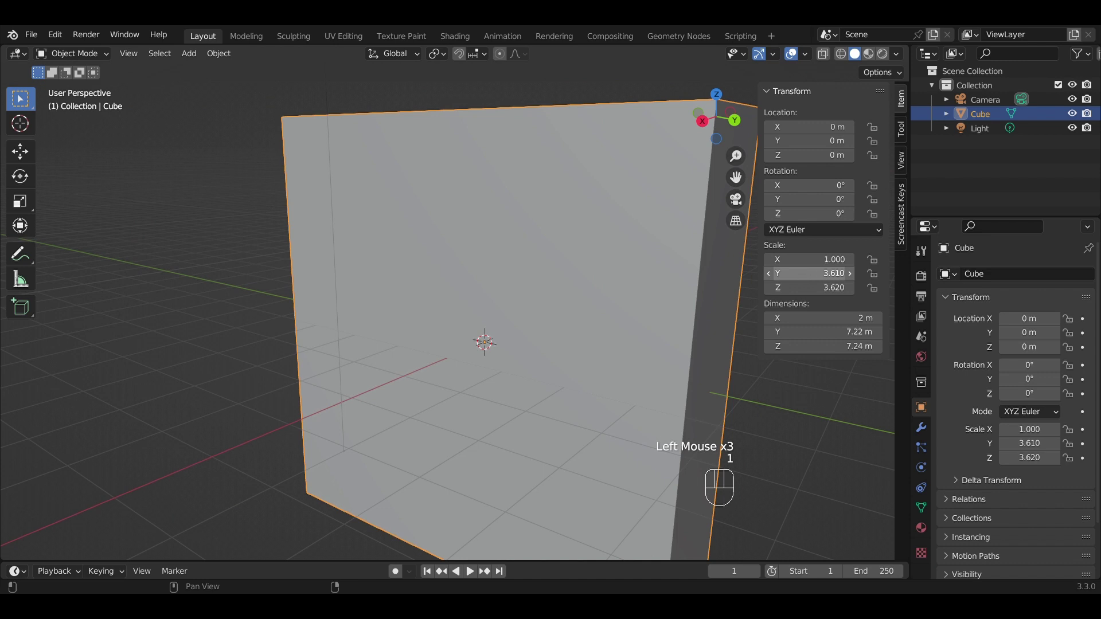
pyautogui.click(805, 274)
pyautogui.write('1')
pyautogui.doubleClick(804, 288)
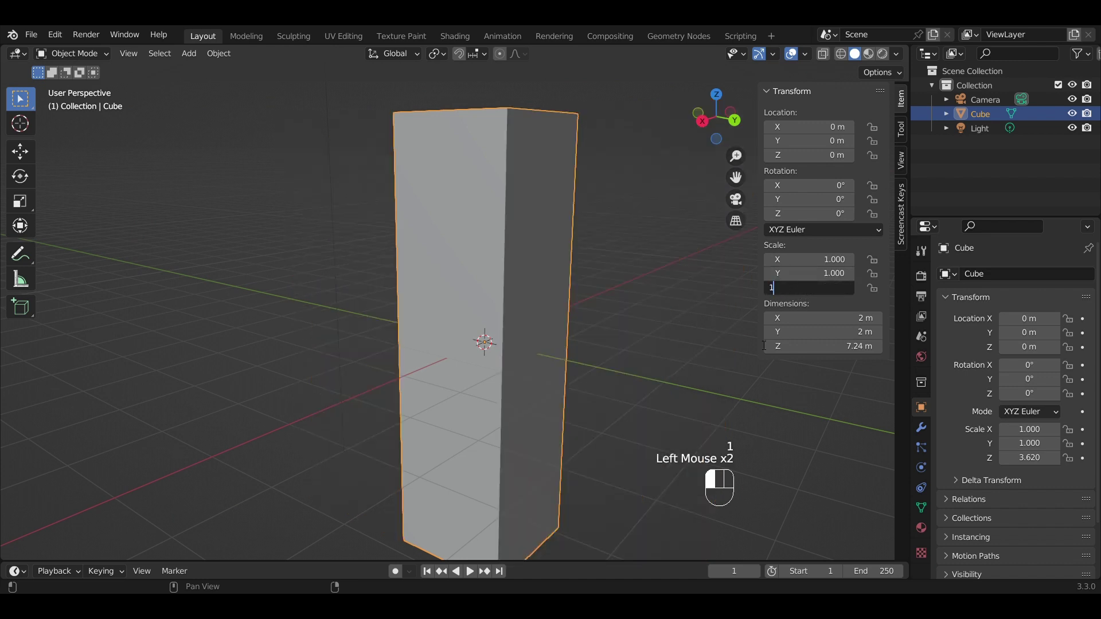
pyautogui.write('1')
pyautogui.press('Return')
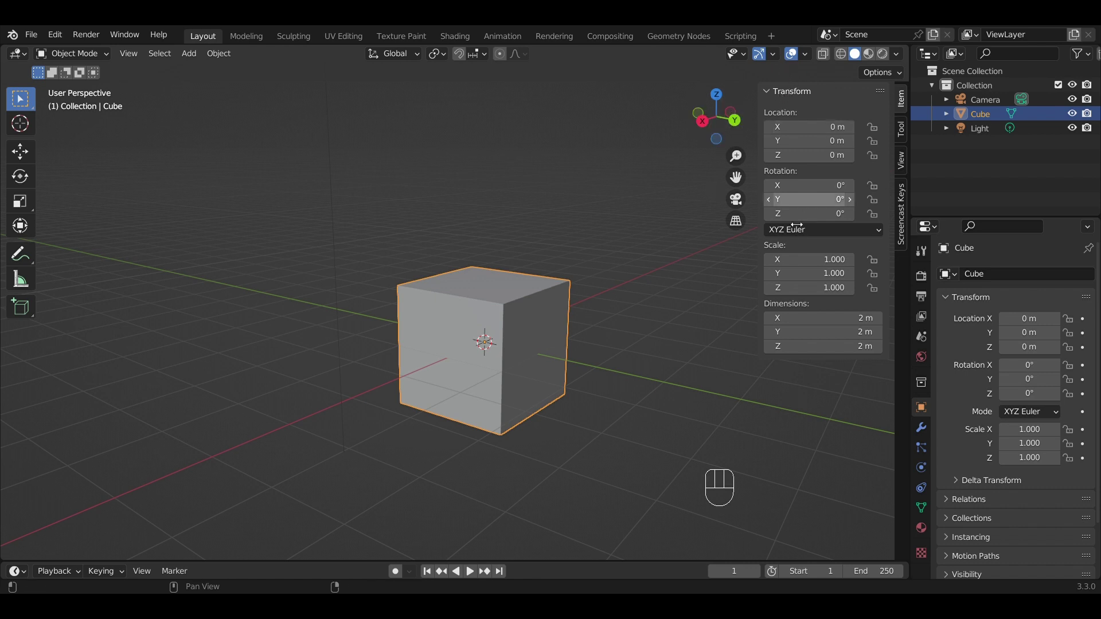
# - Narrow the viewport sidebar slightly, and hide it and show it again
pyautogui.click(768, 246)
pyautogui.moveTo(769, 246); pyautogui.dragTo(792, 253)
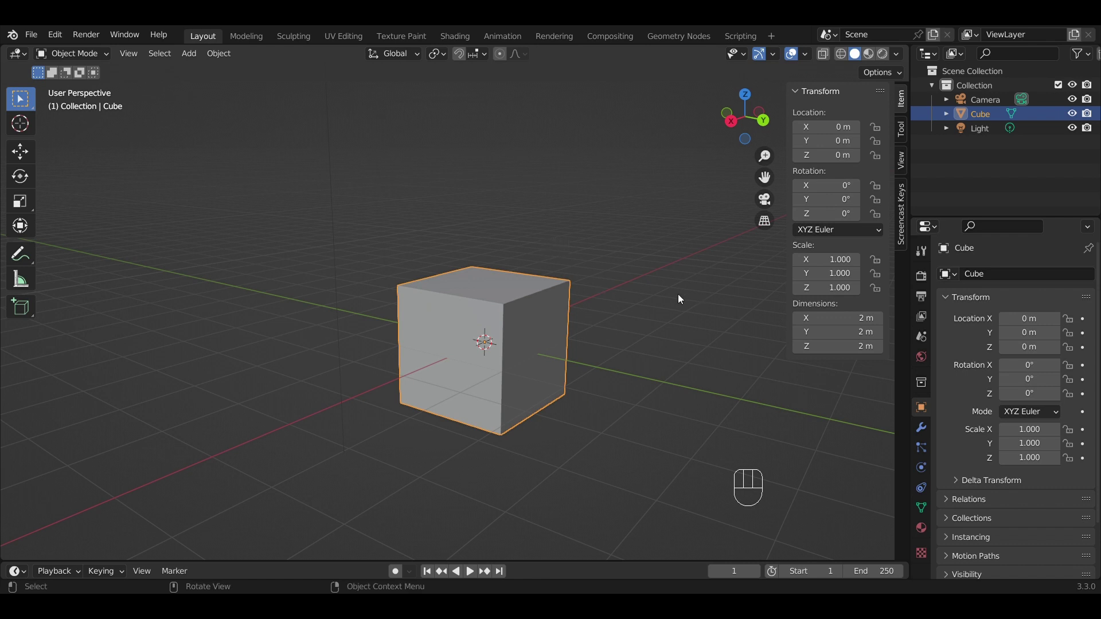
pyautogui.press('n')
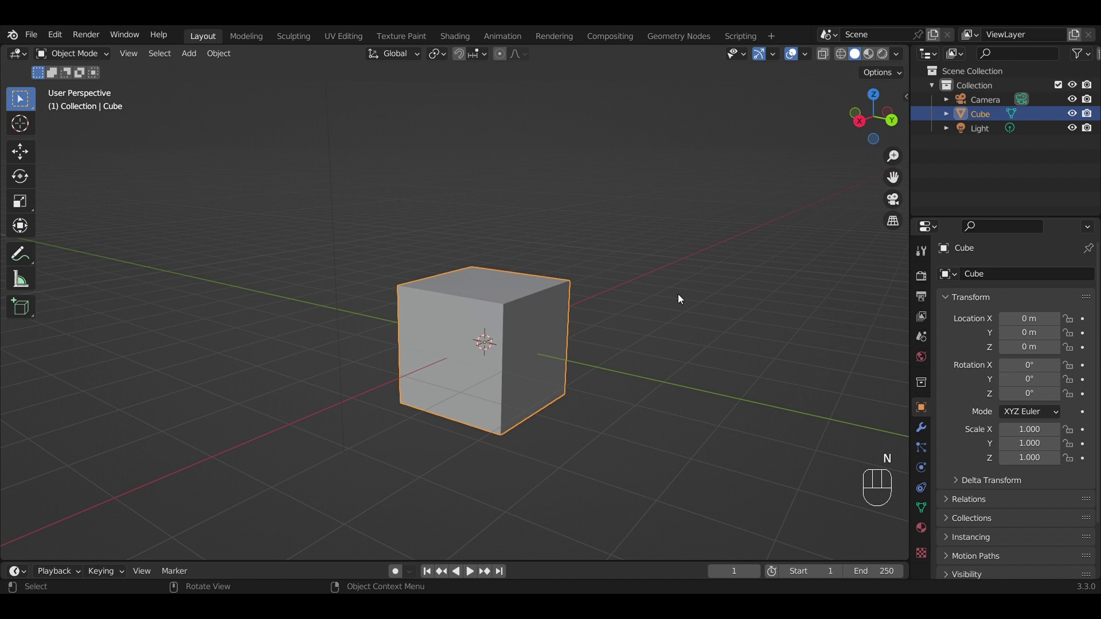
pyautogui.press('n')
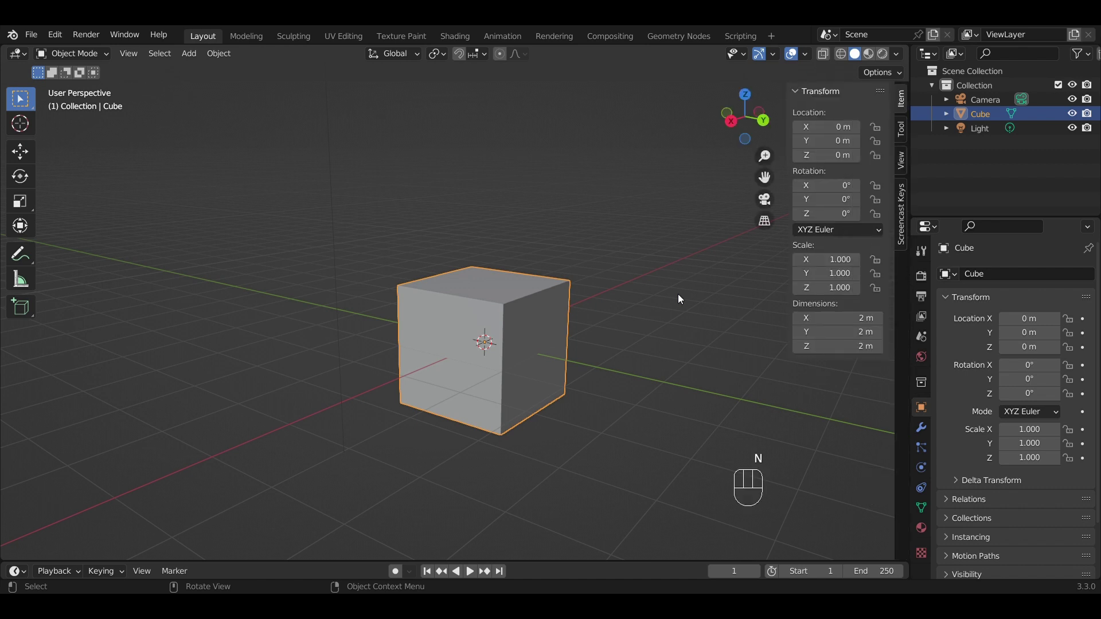